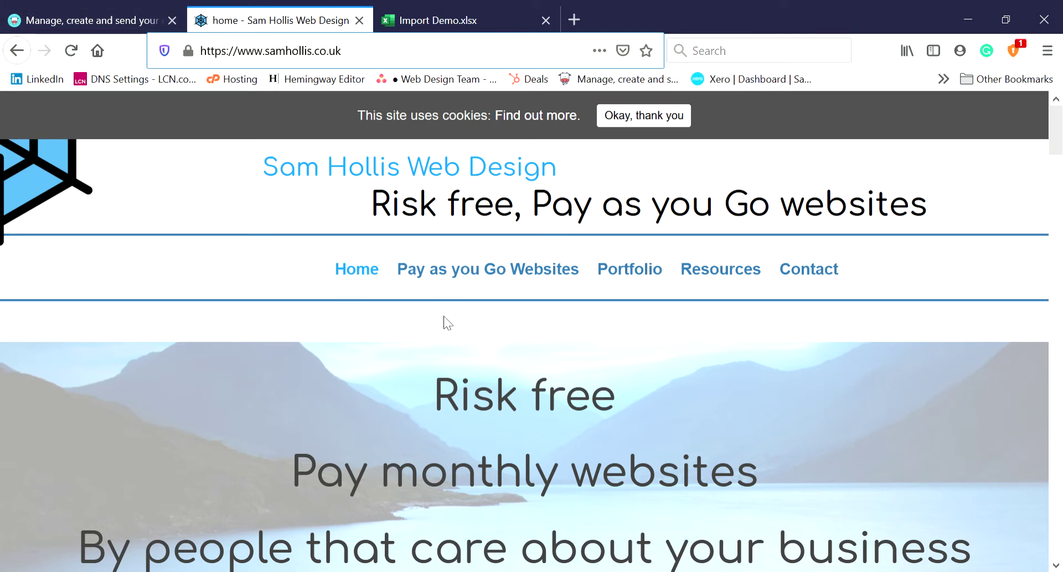
- Switch to Moosend and create a new mailing list named "Newsletter list 2"
left_click(142, 20)
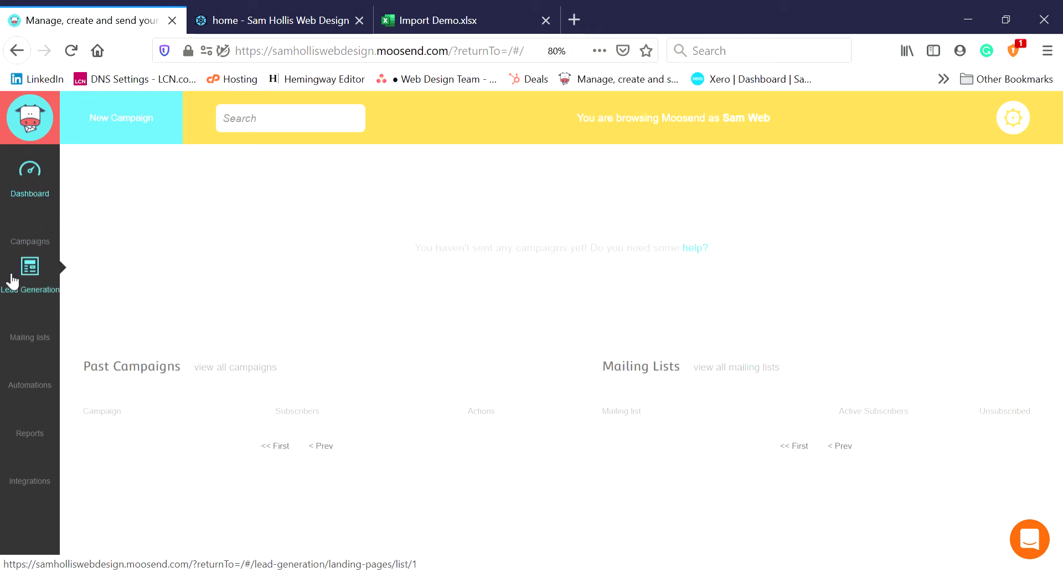
left_click(32, 325)
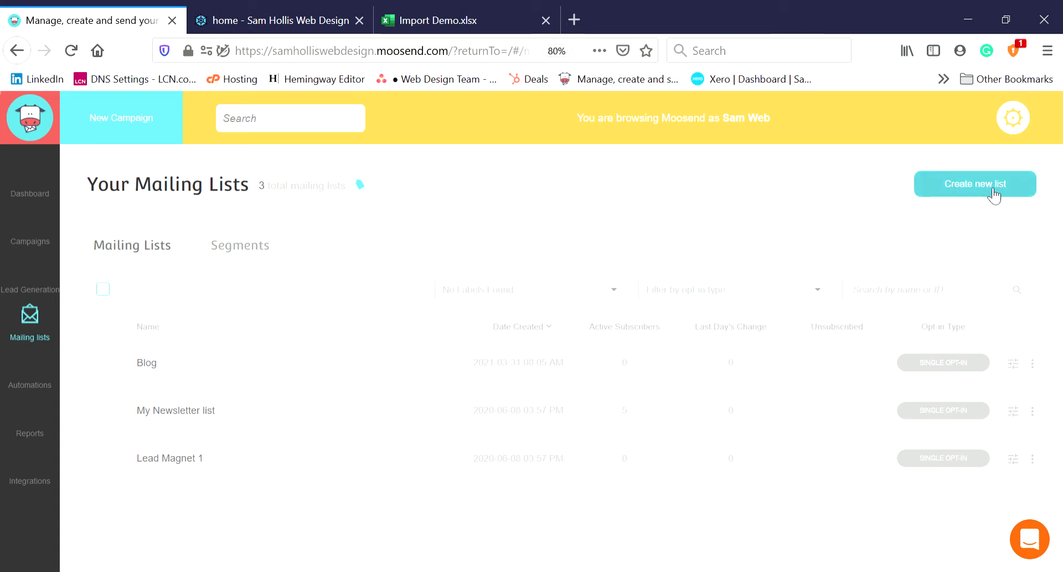
left_click(994, 195)
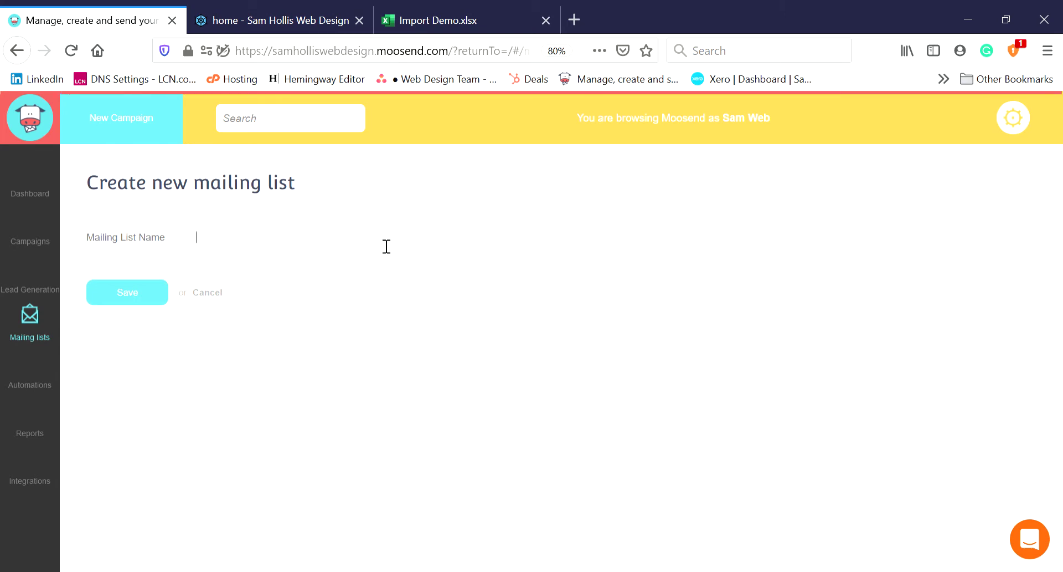
type("Newsl")
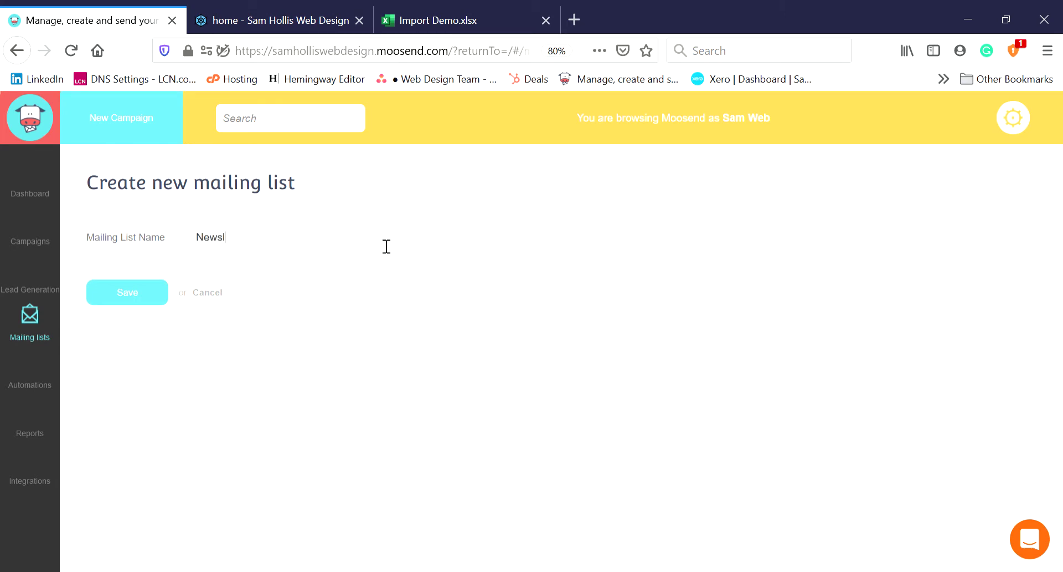
type("etter list 2")
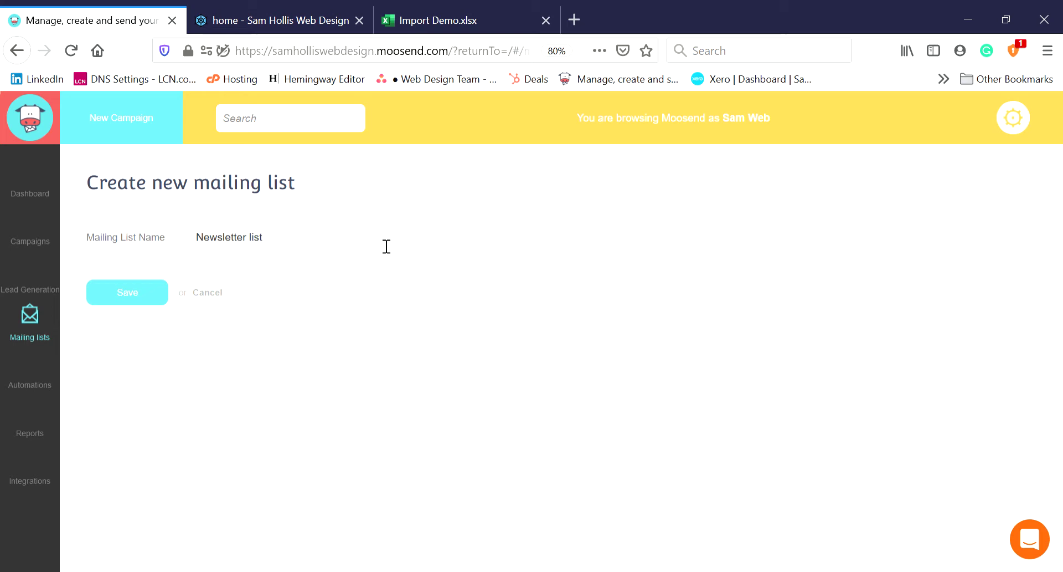
left_click(145, 292)
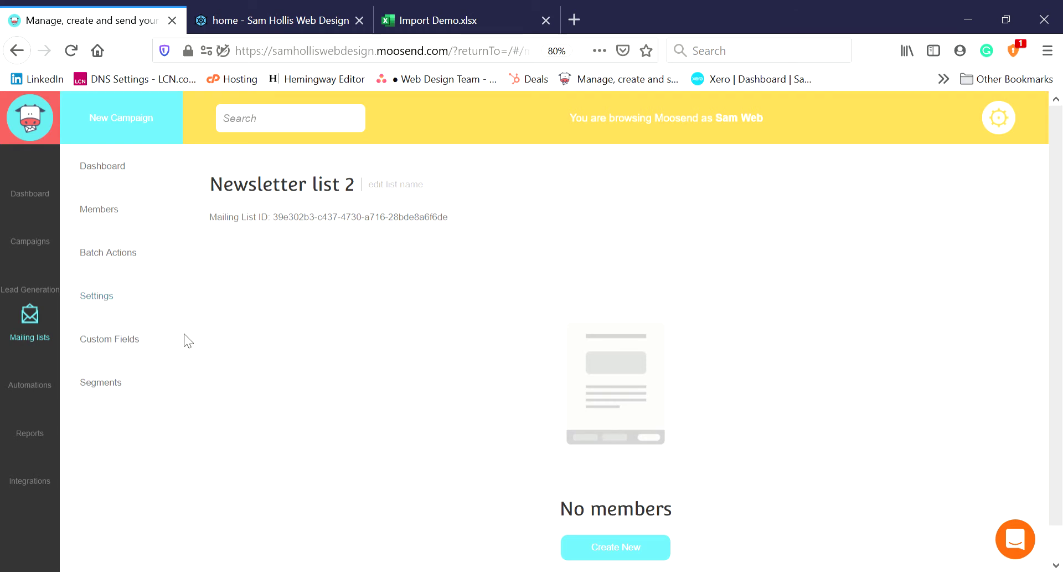
- Open the custom fields of Newsletter list 2 and compare them with the column headings in the Import Demo.xlsx workbook
left_click(31, 319)
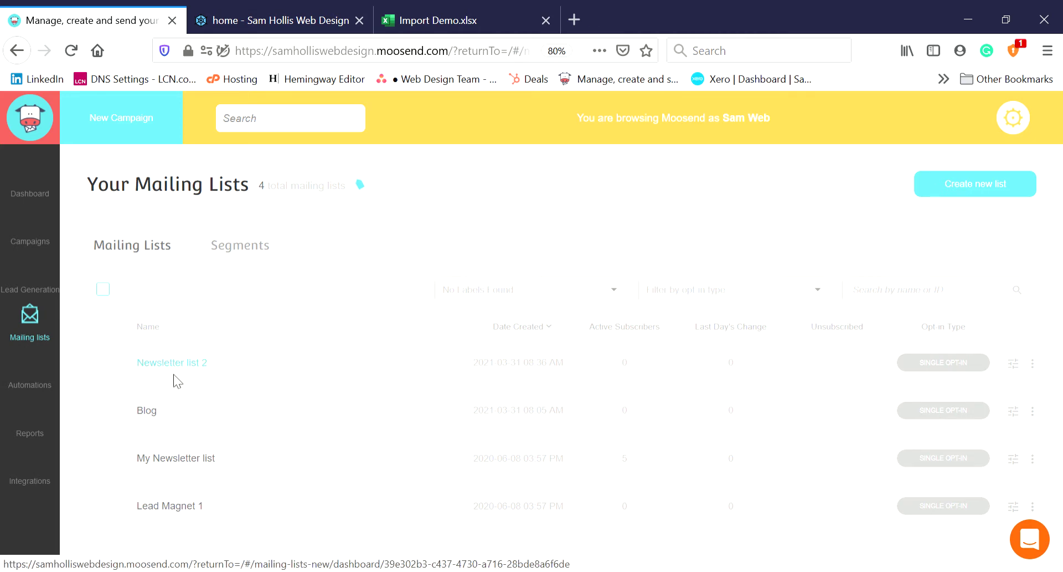
left_click(185, 361)
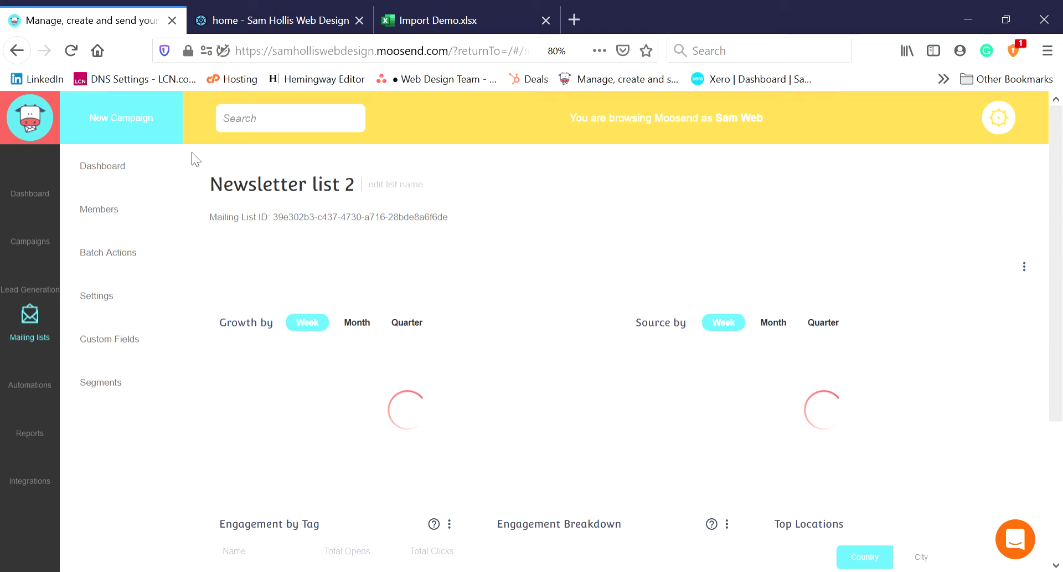
left_click(99, 342)
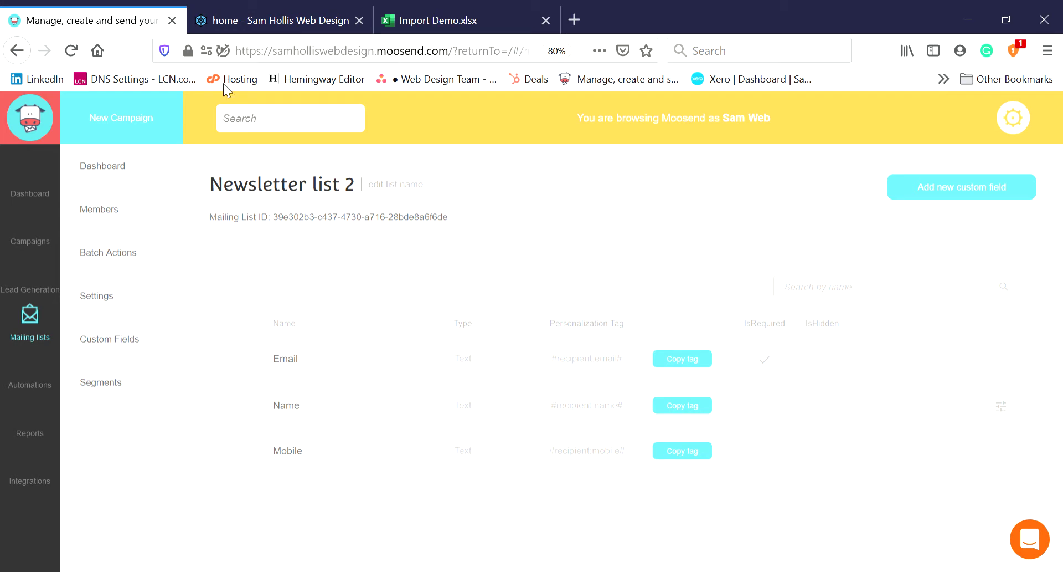
left_click(438, 20)
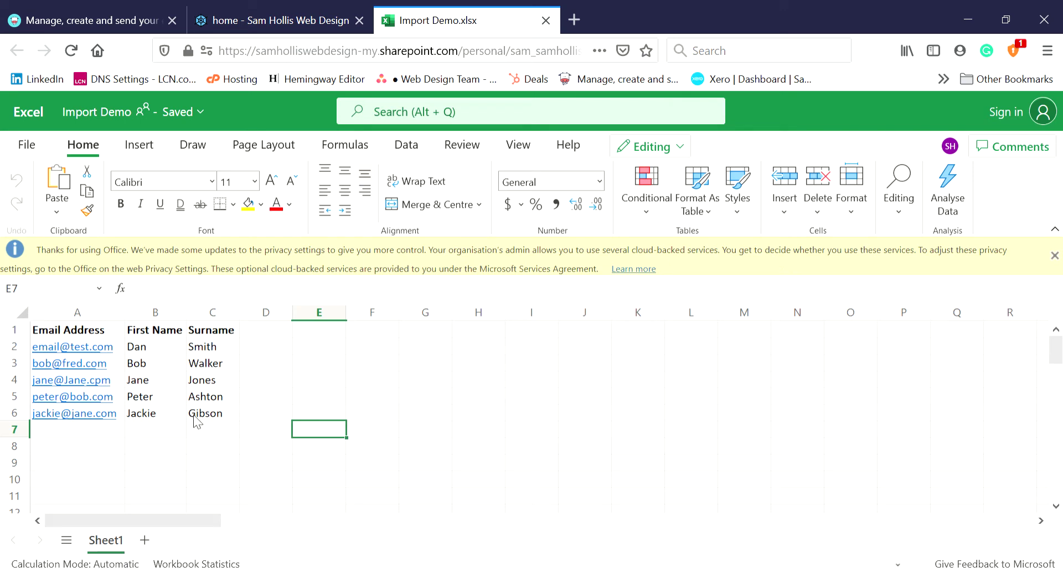
left_click(69, 23)
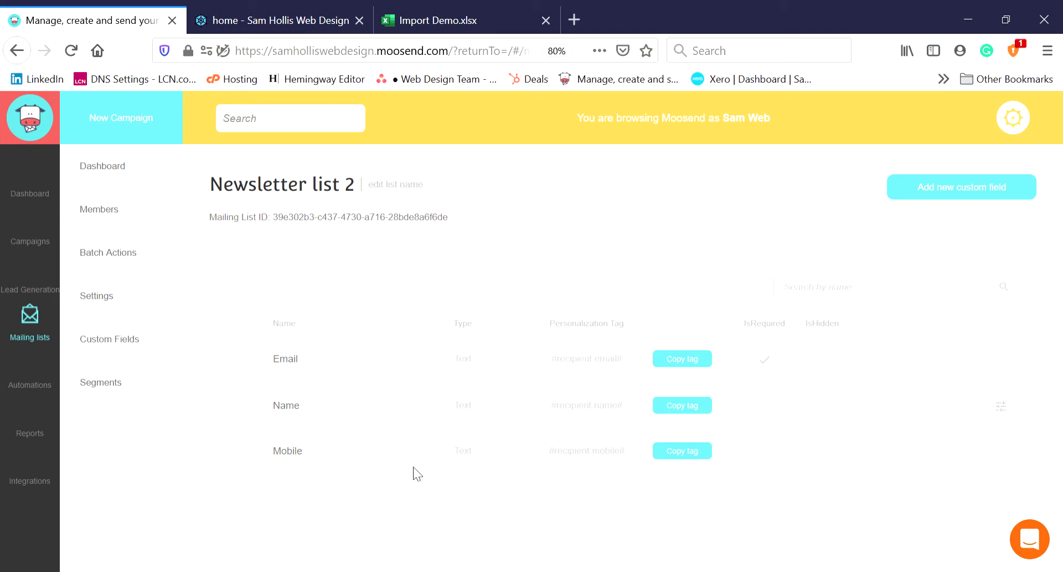
- Add a custom field named "Surname" with the Text data type to Newsletter list 2 and save it
left_click(916, 198)
left_click(437, 341)
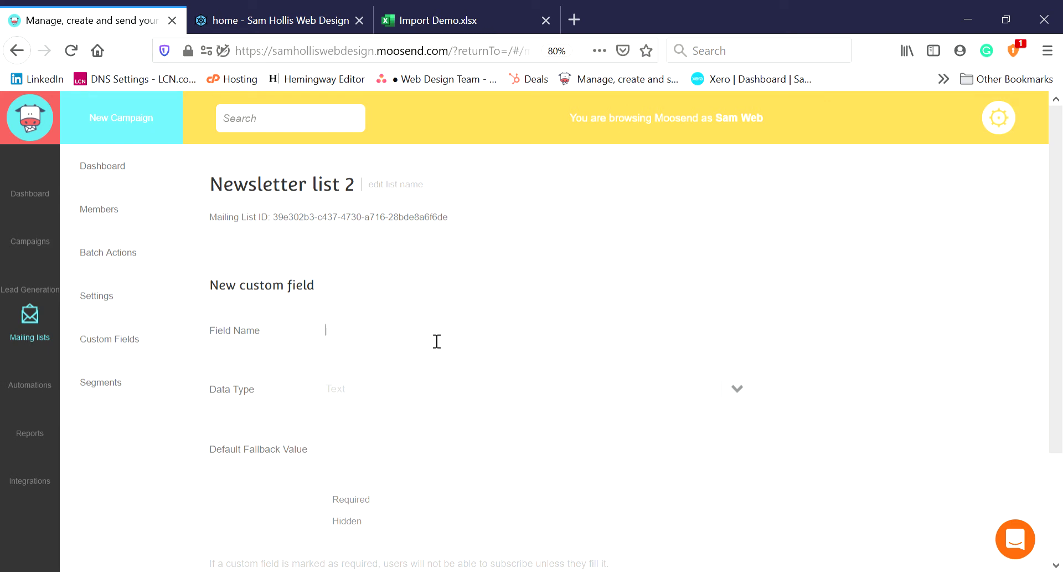
type("Surname")
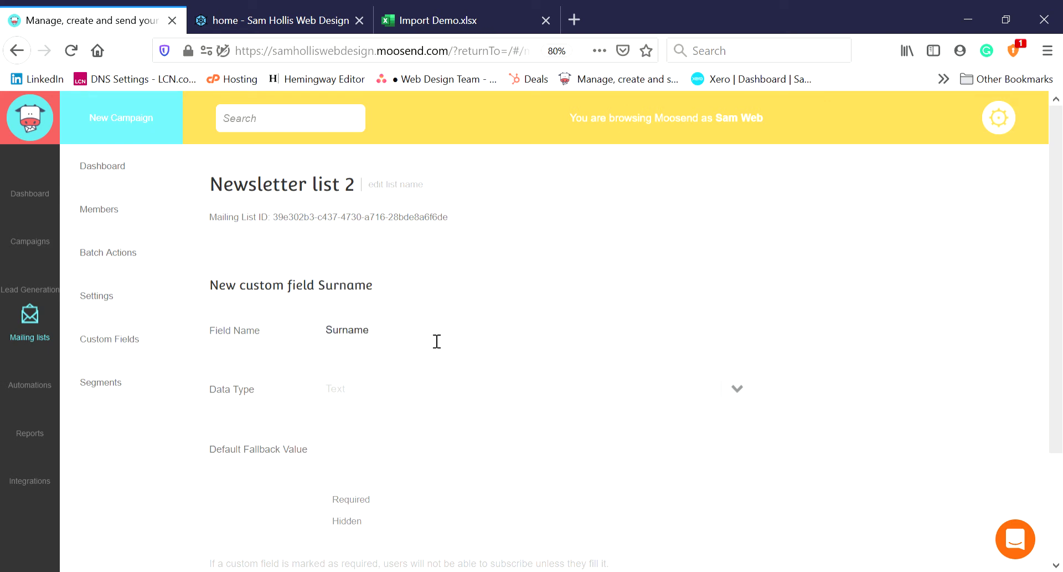
left_click(438, 389)
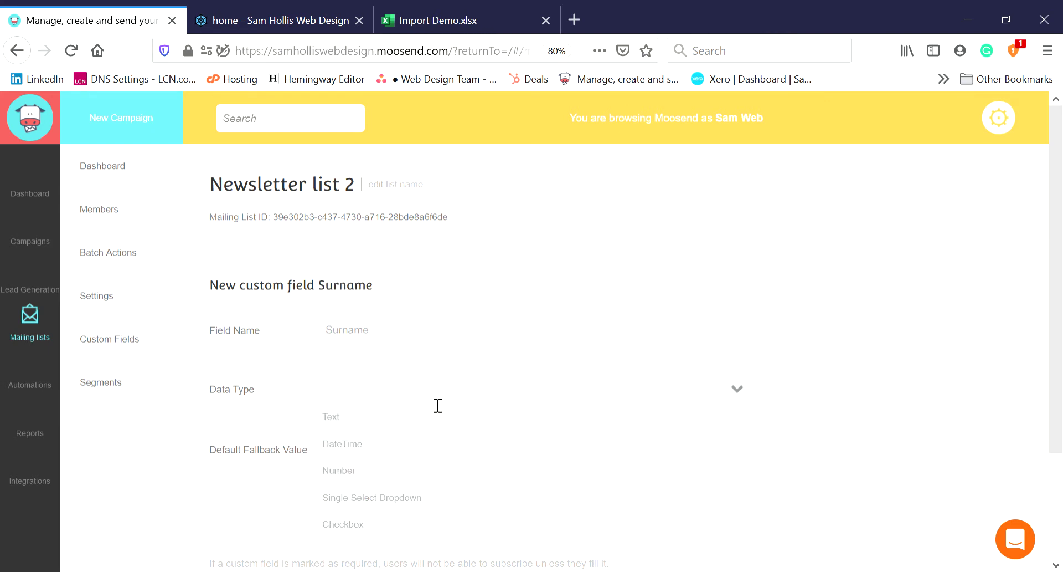
left_click(700, 412)
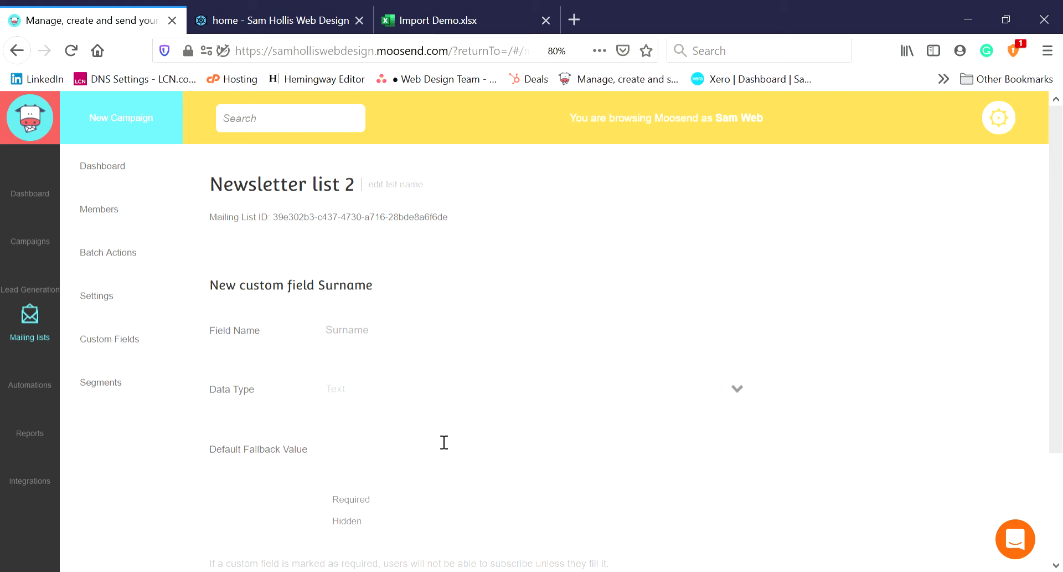
scroll(426, 440, "down", 3)
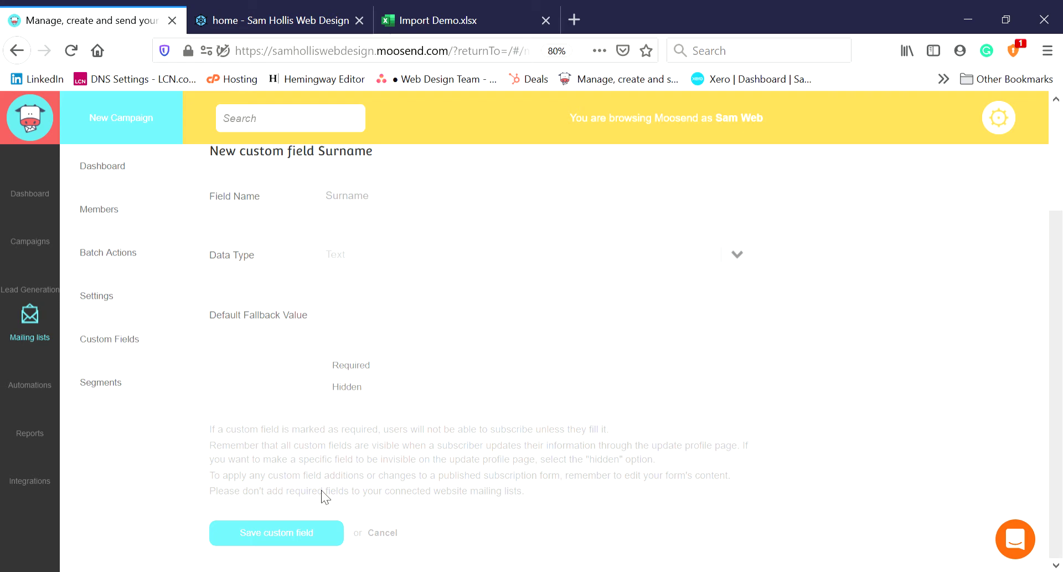
left_click(307, 520)
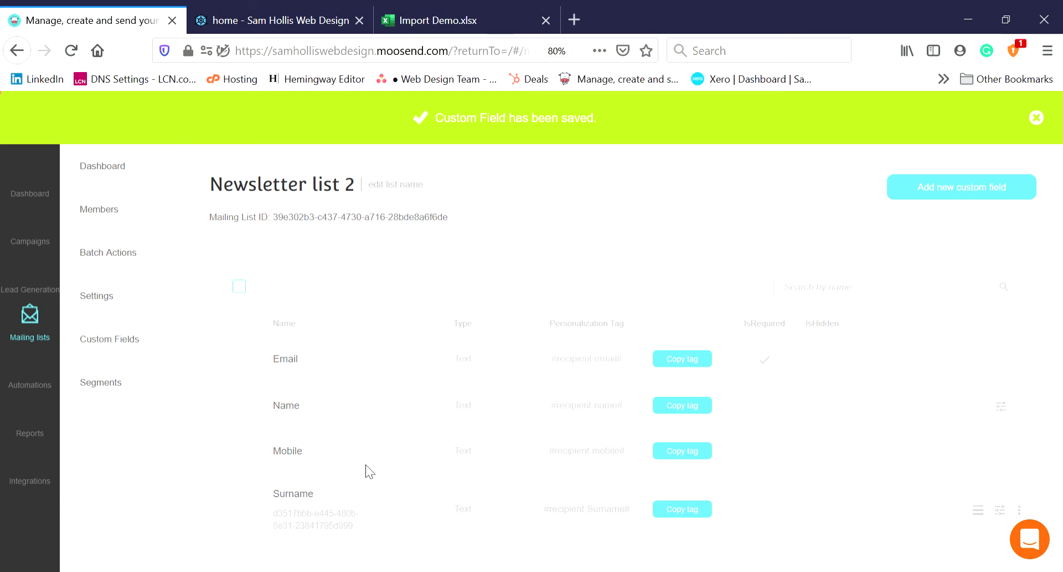
- Reopen Newsletter list 2 from the mailing lists and start creating a new member in it
left_click(108, 171)
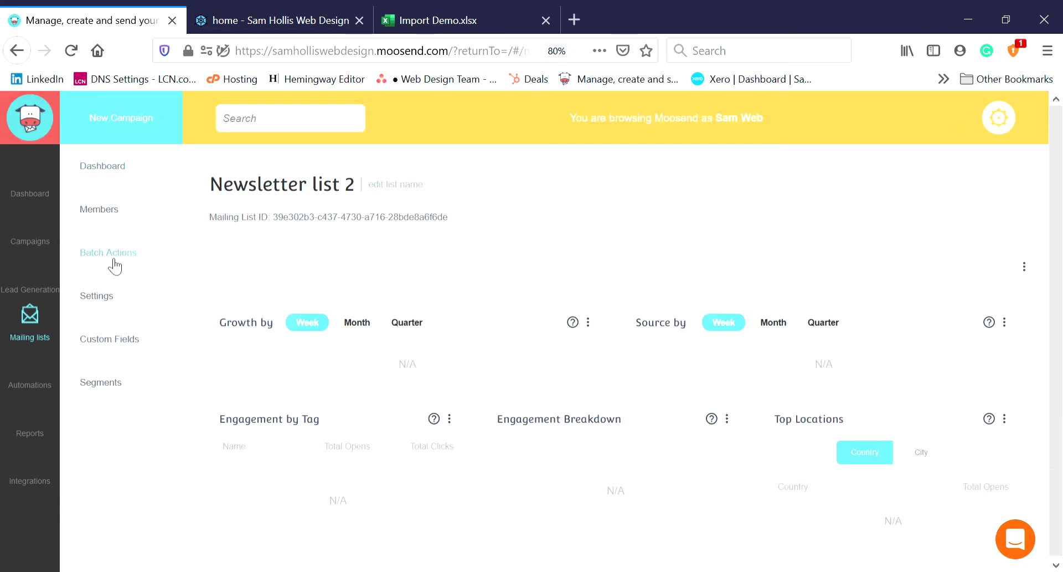
left_click(48, 337)
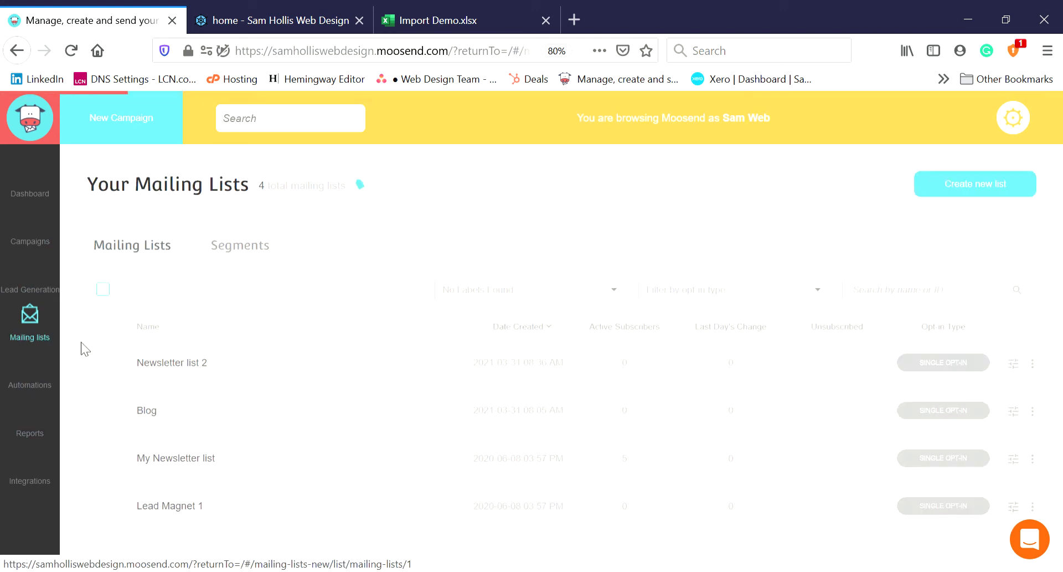
left_click(156, 362)
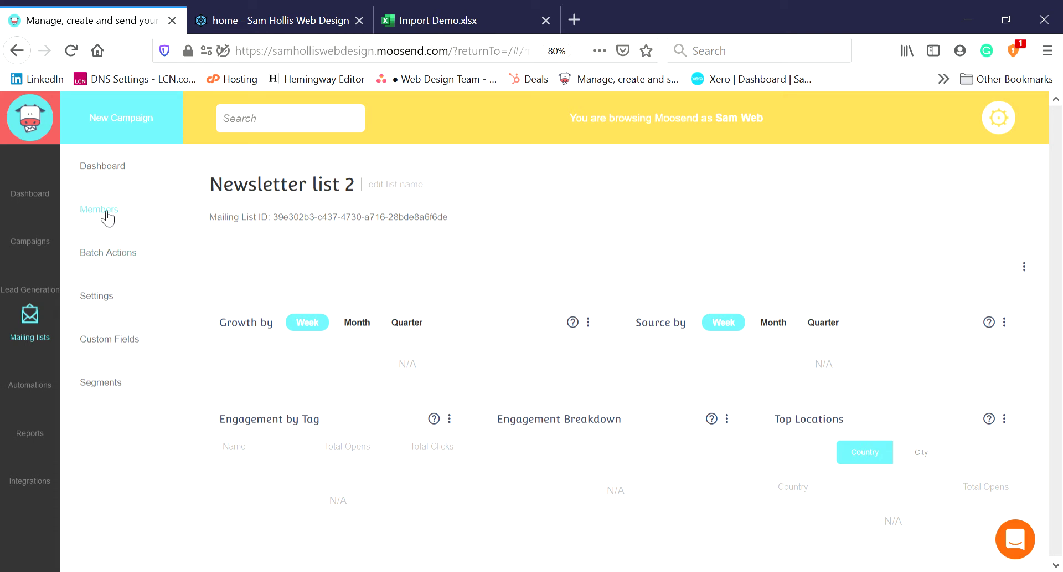
left_click(111, 226)
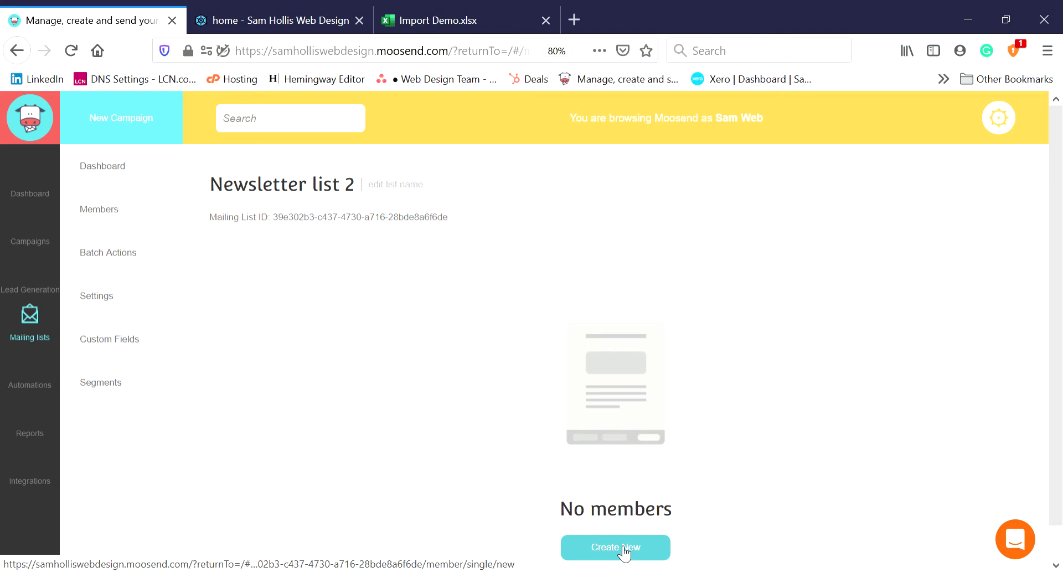
scroll(483, 423, "down", 1)
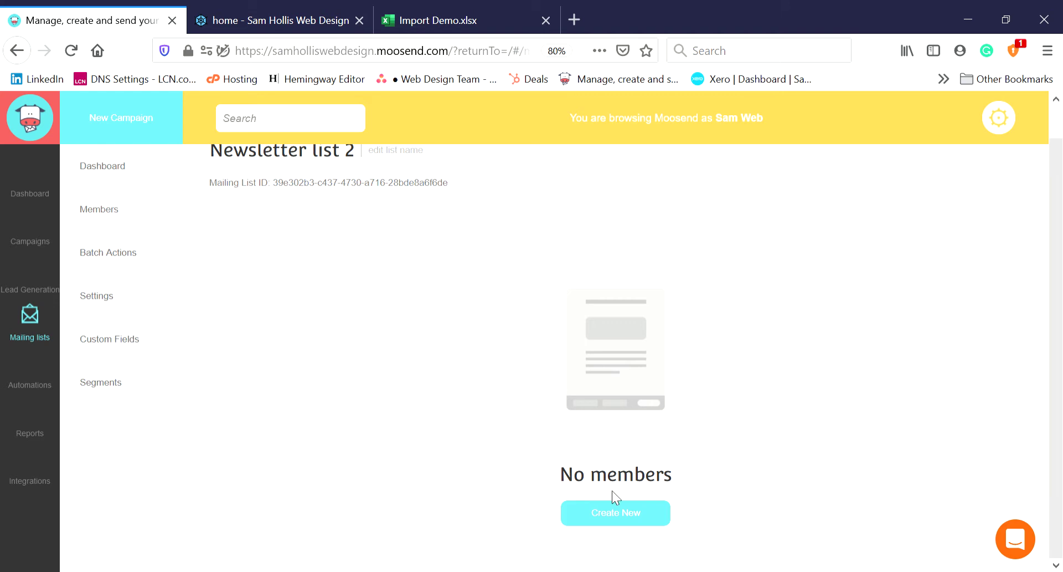
left_click(617, 514)
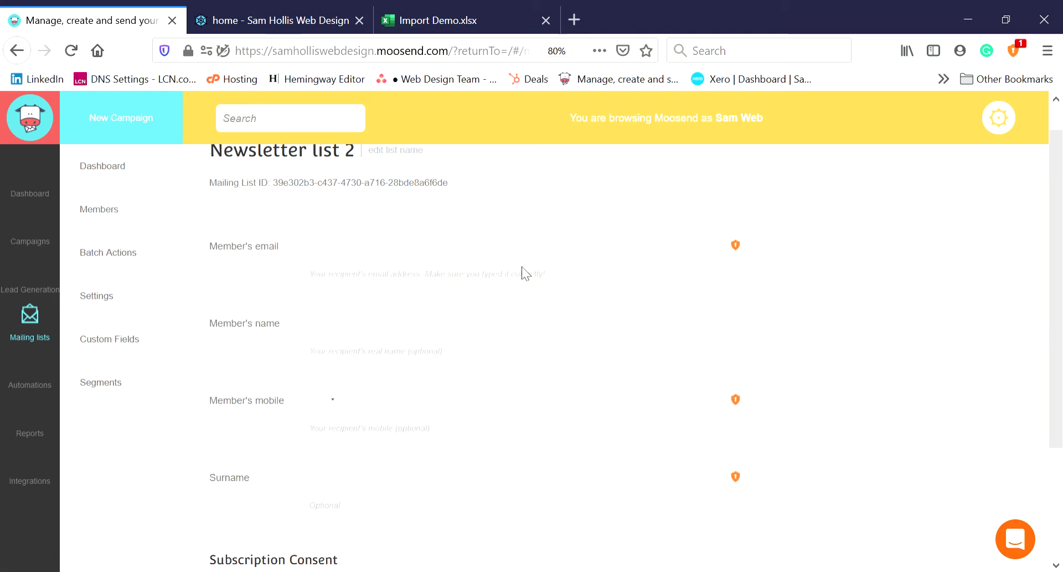
- Enter the member's email, first name and surname, mark the member as verified with consent, and create the member
left_click(424, 244)
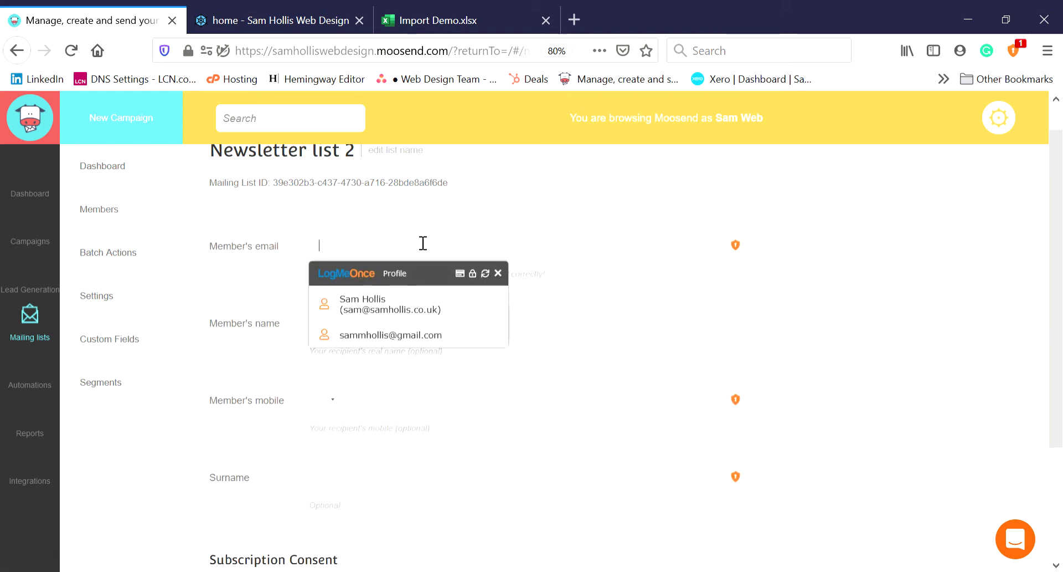
type("test@test.com")
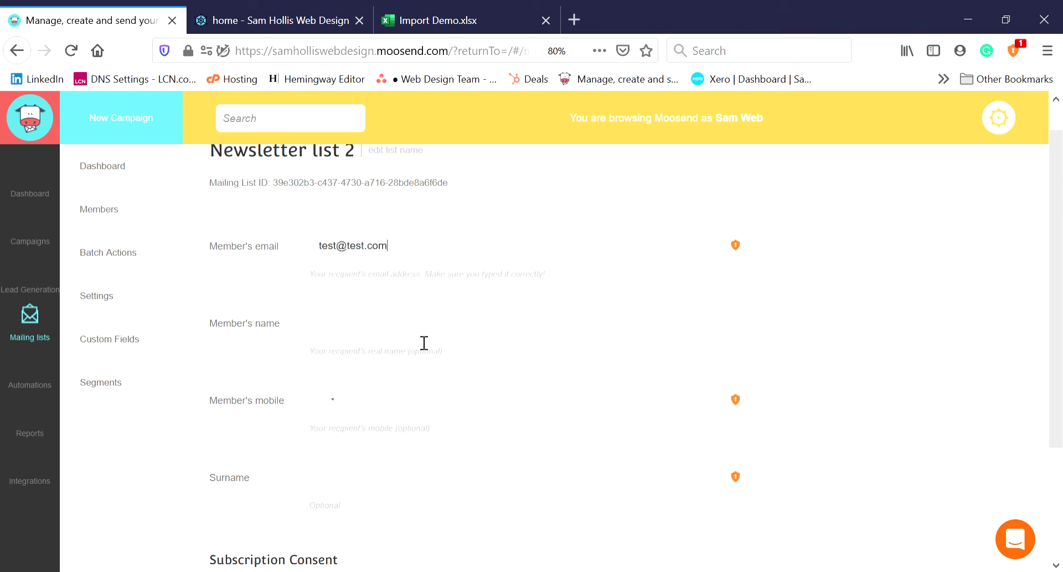
left_click(431, 320)
type("Sam")
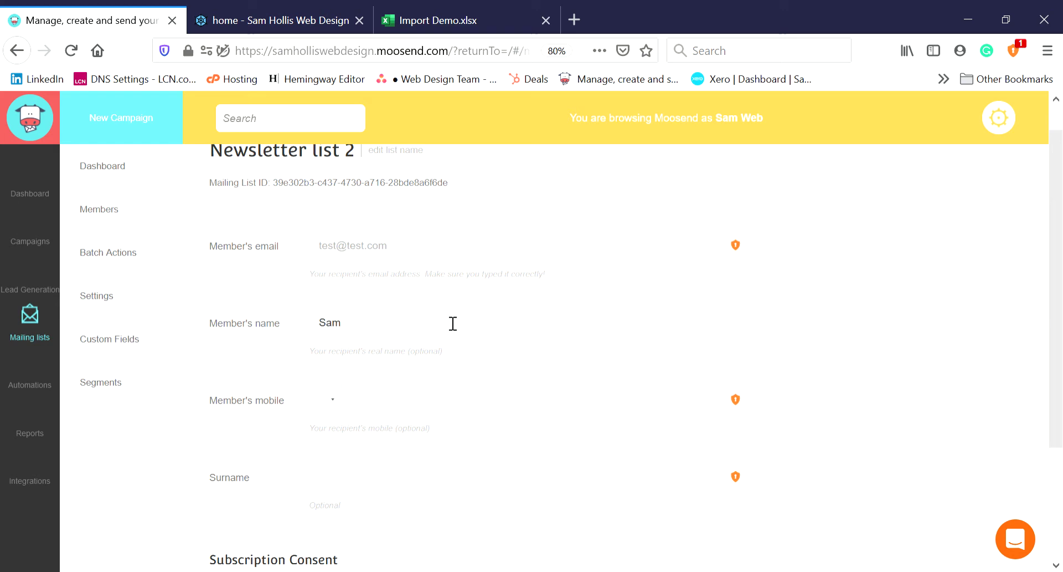
left_click(403, 490)
type("Test")
scroll(346, 444, "down", 3)
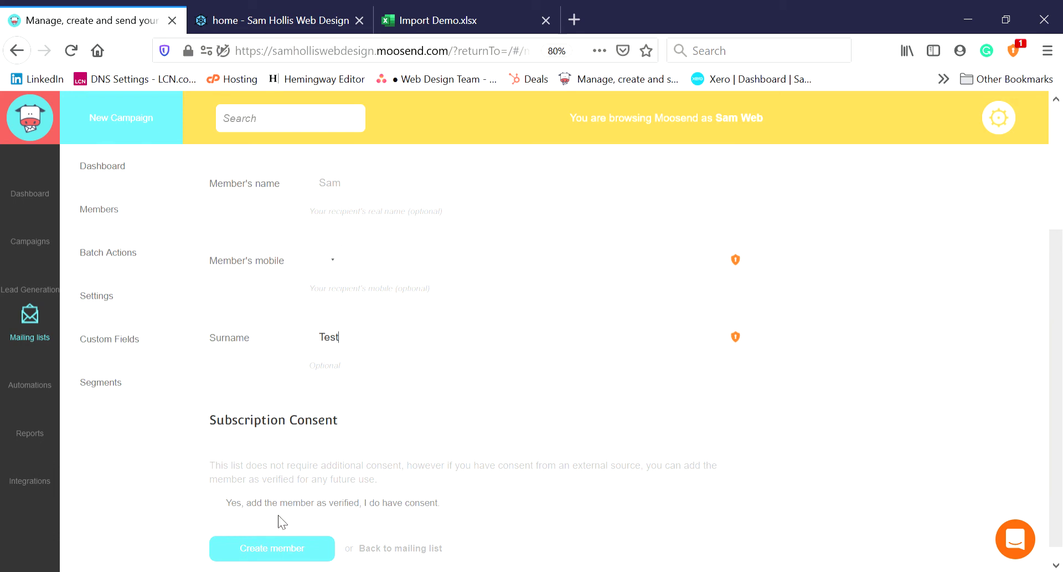
left_click(227, 504)
left_click(268, 551)
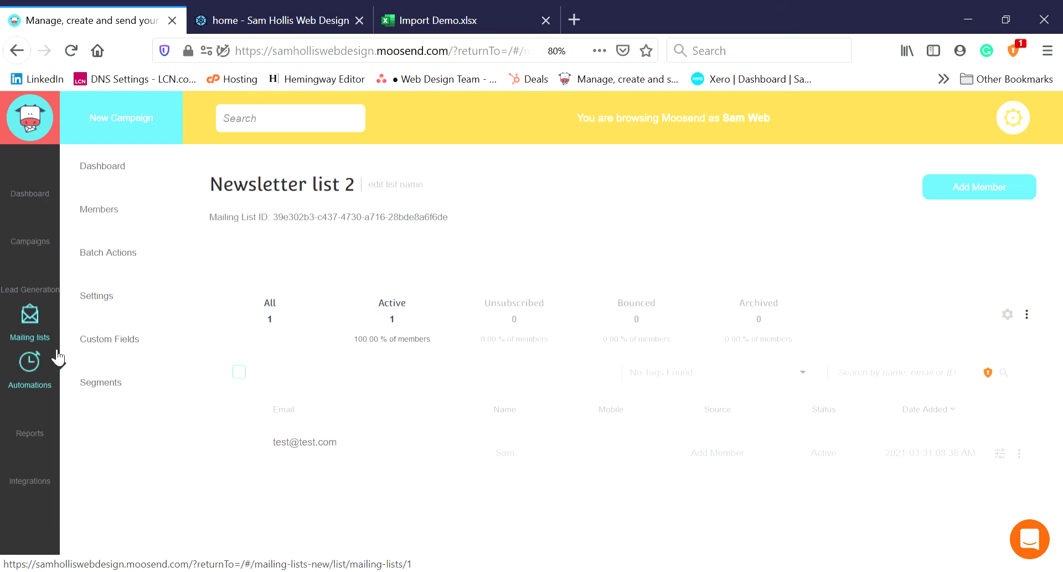
- Start a batch import of members into Newsletter list 2 using the Excel File method
left_click(44, 331)
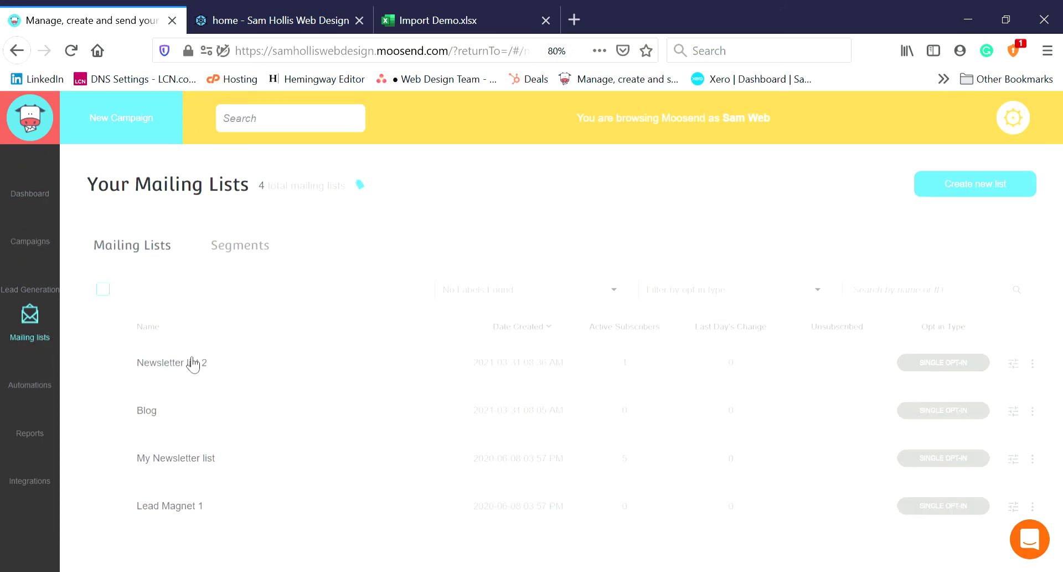
left_click(186, 370)
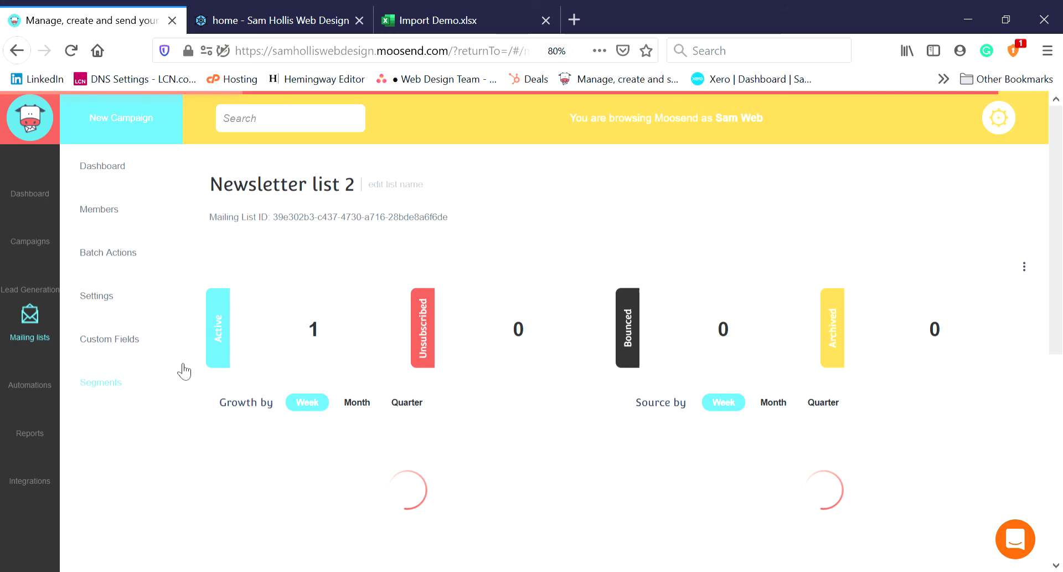
left_click(122, 254)
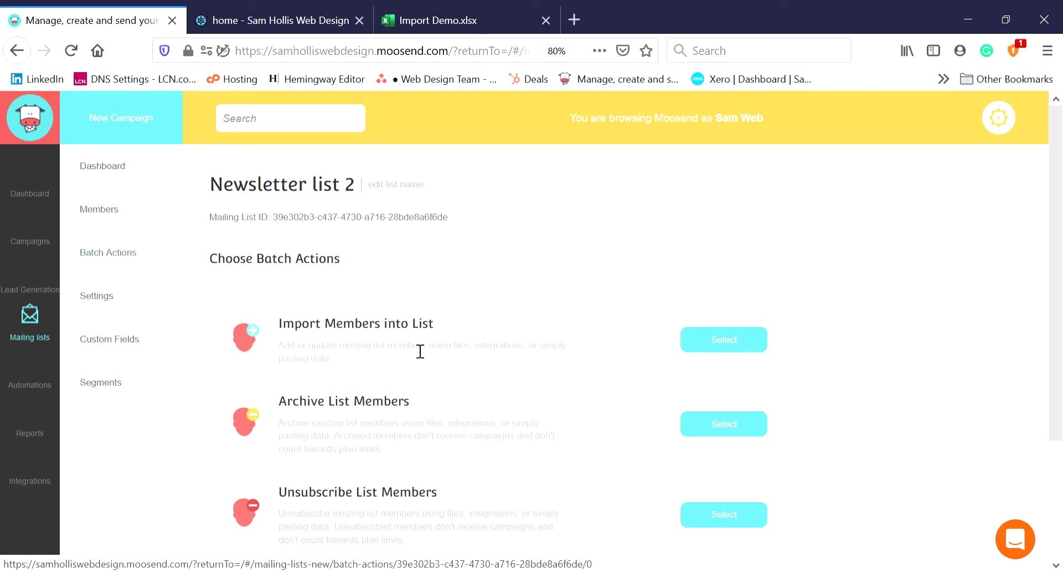
left_click(730, 347)
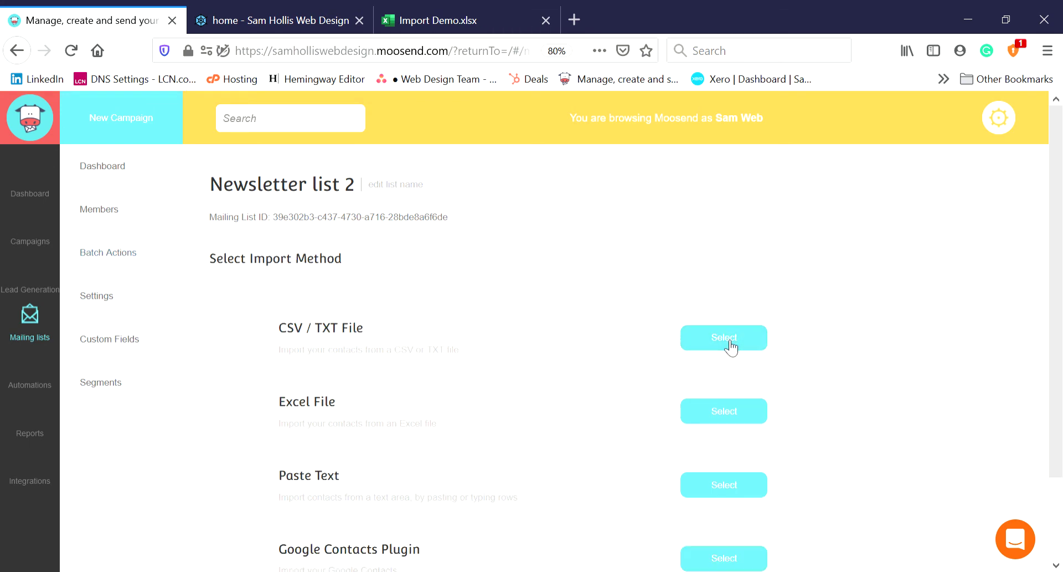
scroll(510, 308, "down", 2)
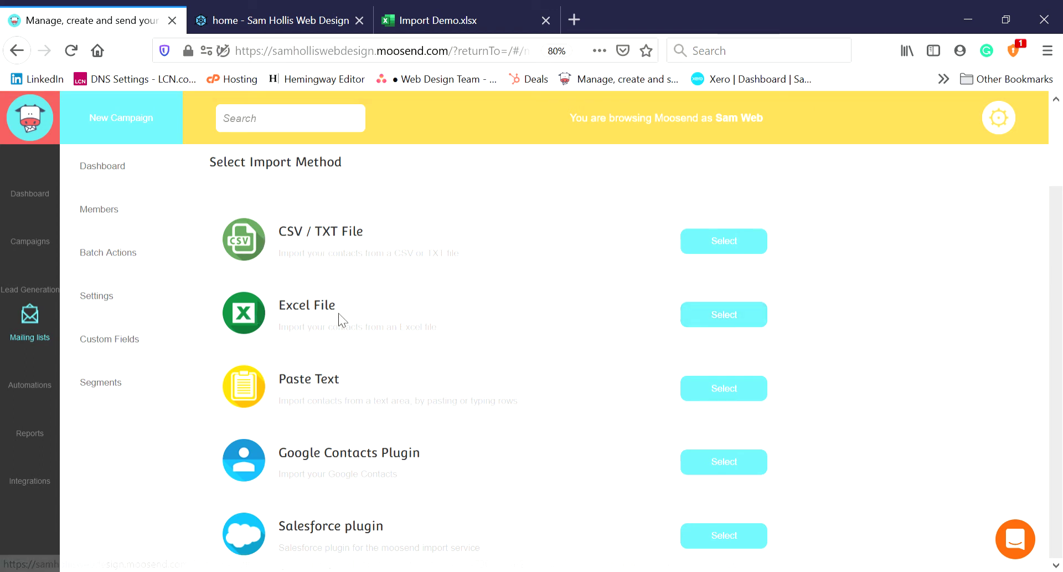
left_click(715, 324)
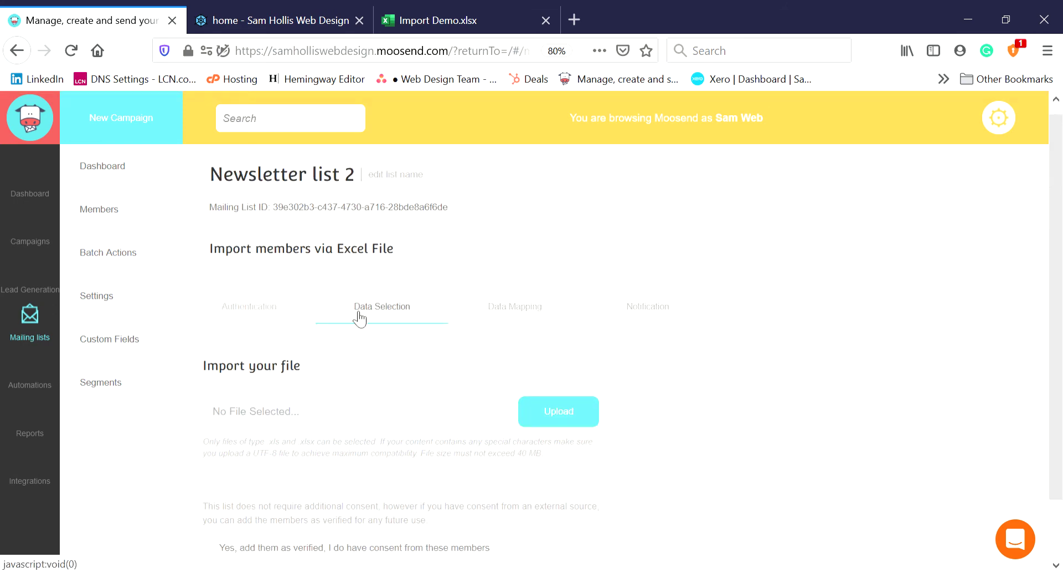
- Upload Import Demo.xlsx with its members marked as verified with consent, and continue to data mapping
left_click(446, 16)
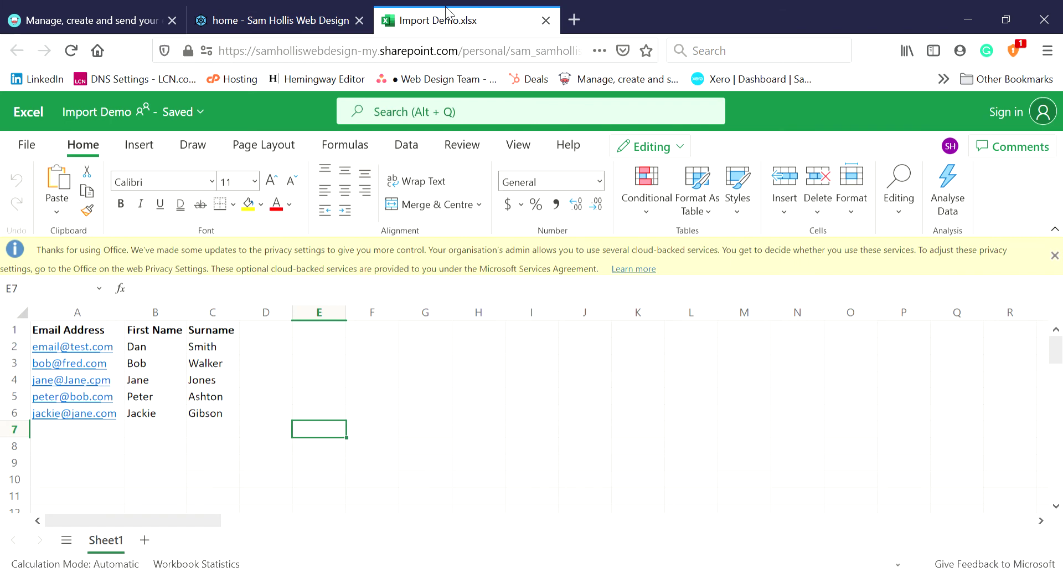
left_click(88, 21)
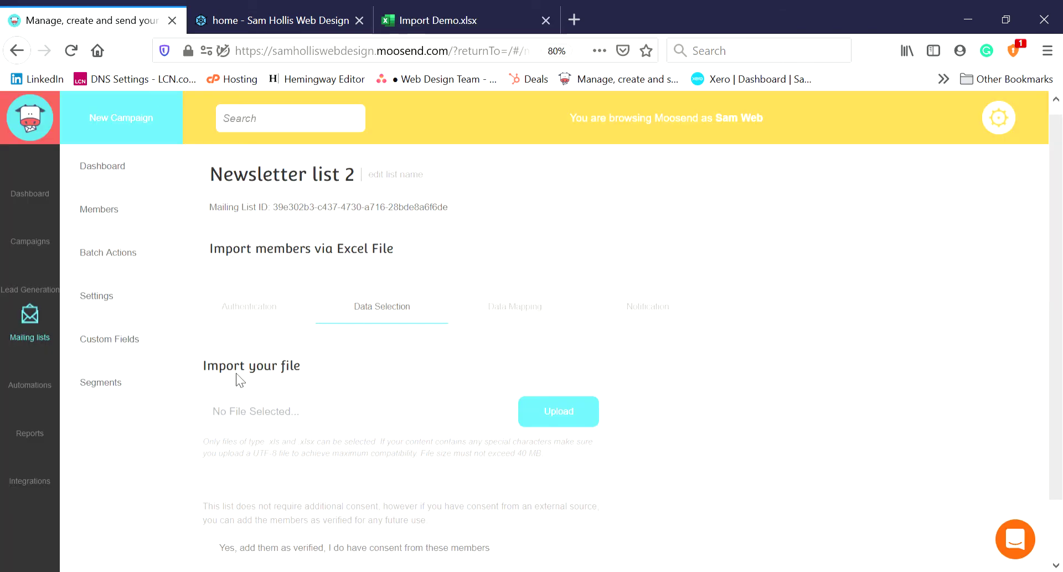
left_click(560, 413)
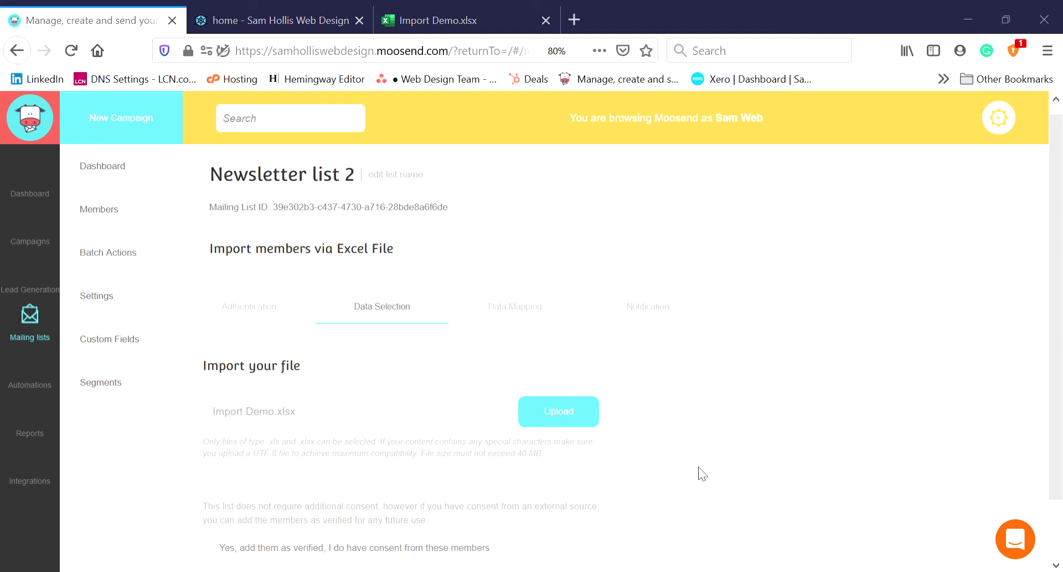
scroll(484, 390, "down", 2)
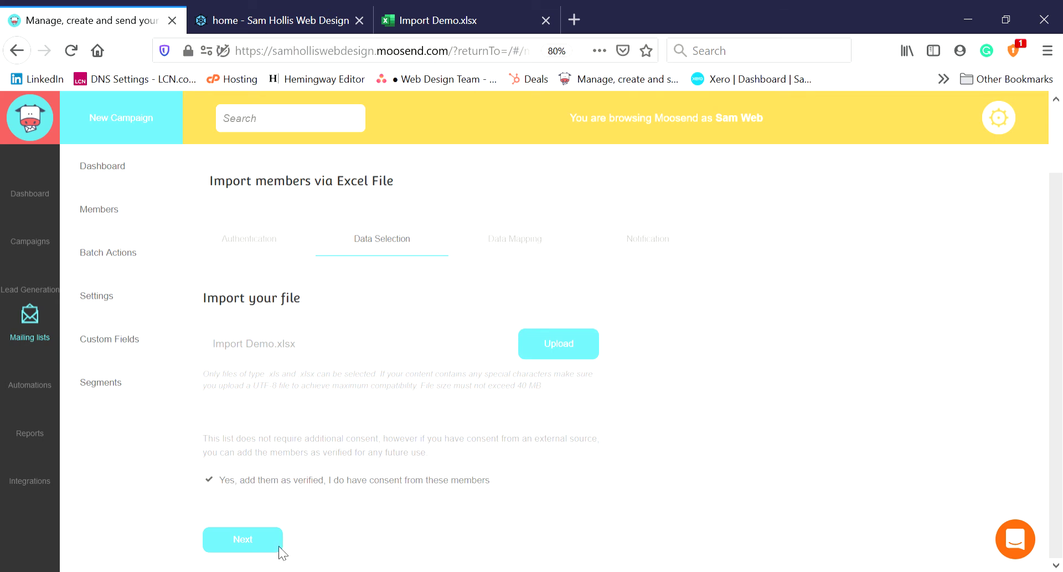
left_click(258, 540)
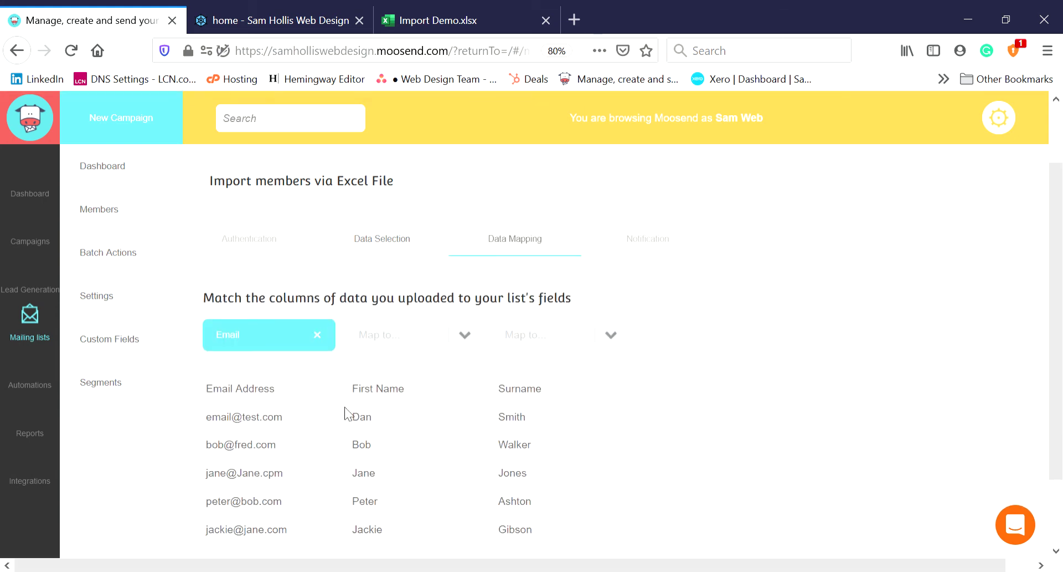
- Map the uploaded First Name column to the Name field and the Surname column to the Surname field
scroll(345, 413, "down", 3)
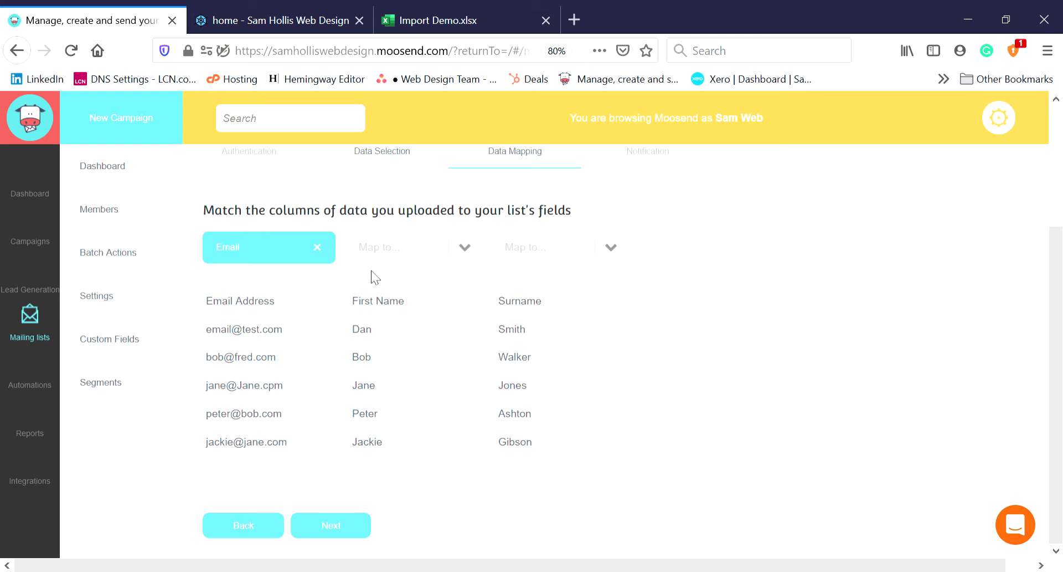
left_click(469, 262)
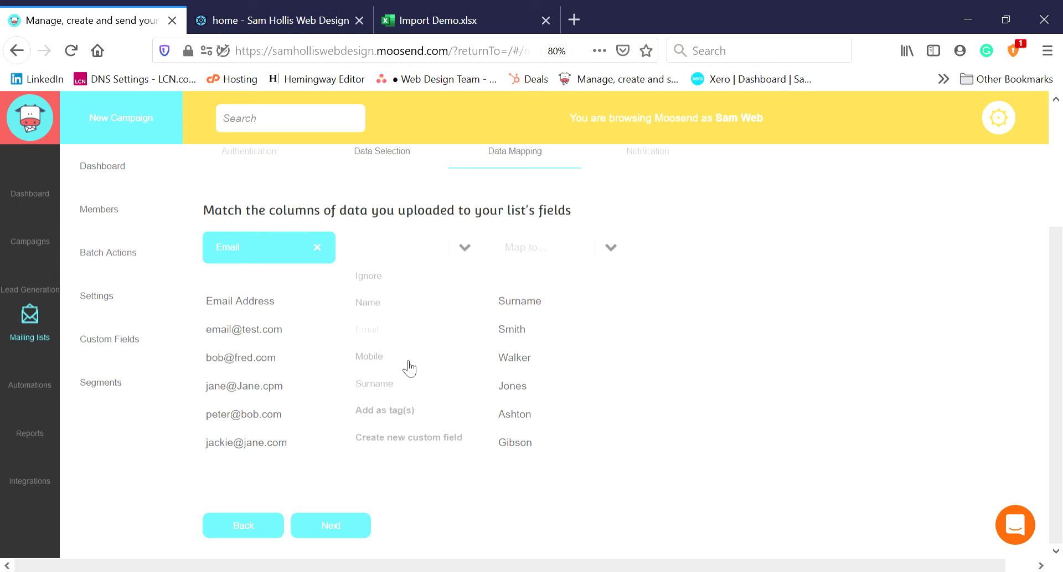
left_click(404, 308)
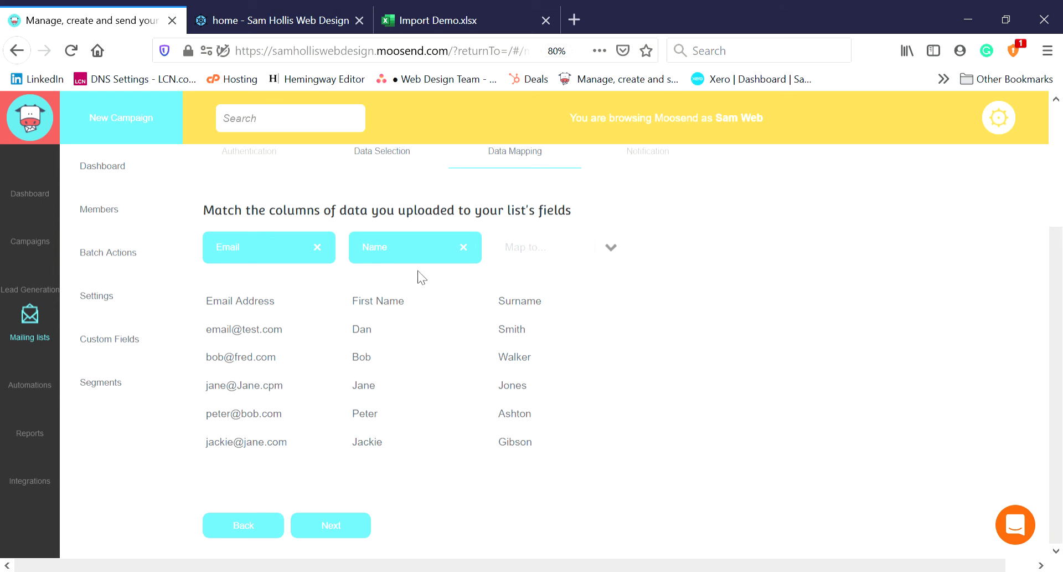
left_click(608, 255)
left_click(563, 392)
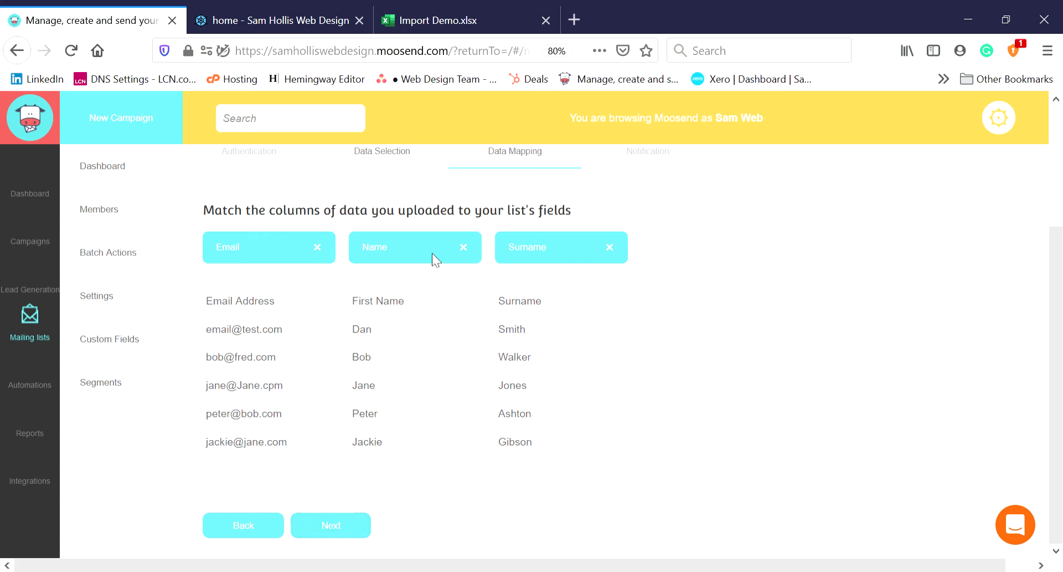
- Clear the First Name column's mapping, look through the alternative fields, and map the column to Name again
left_click(463, 247)
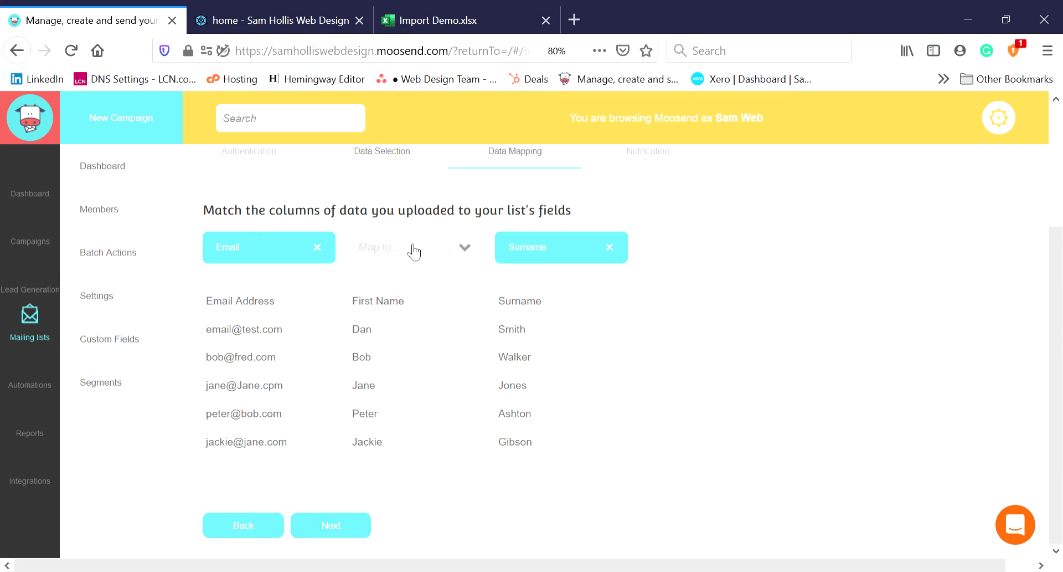
left_click(475, 252)
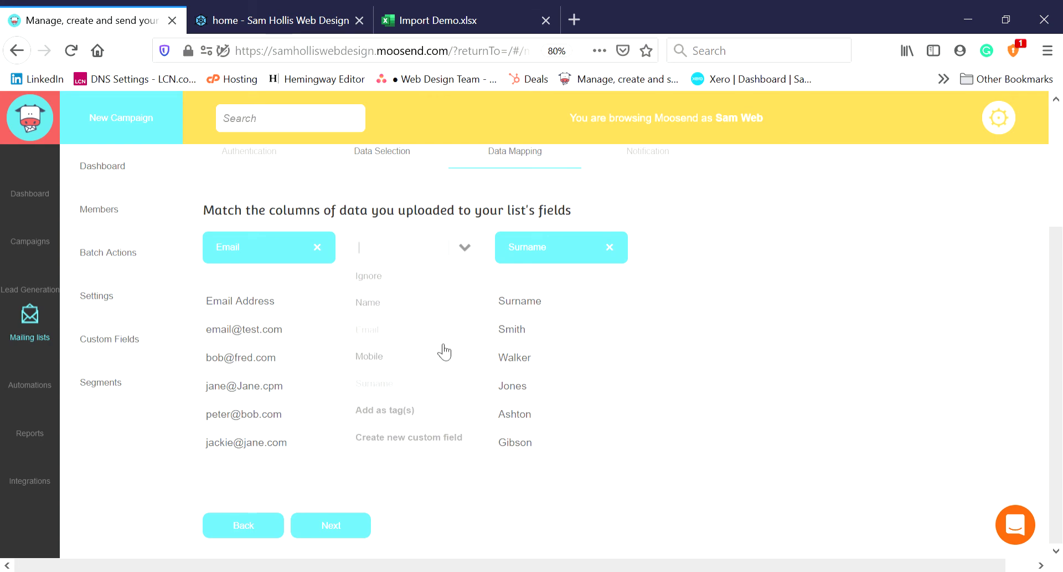
scroll(416, 365, "up", 3)
scroll(382, 366, "down", 3)
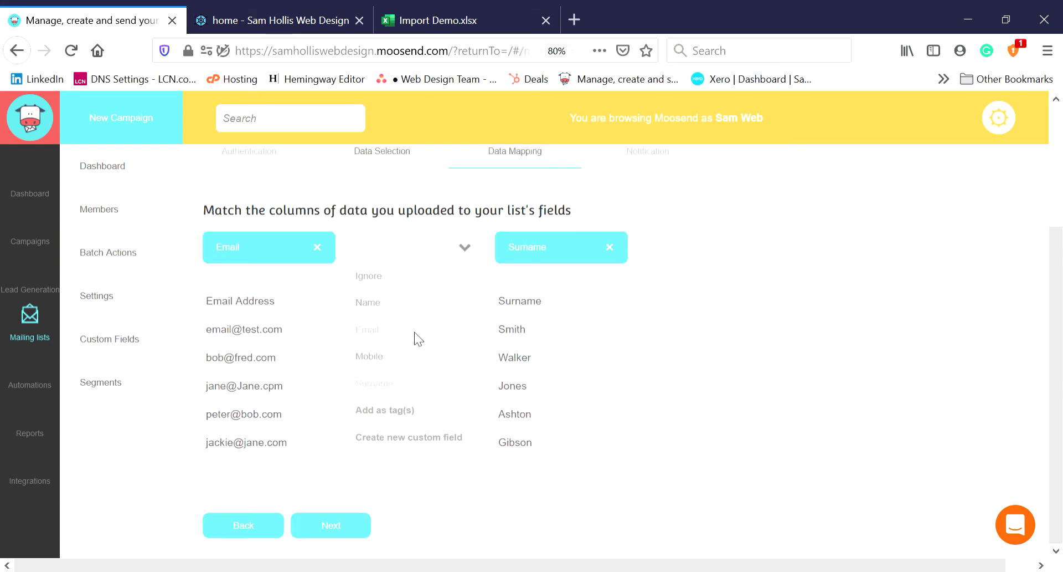
left_click(388, 276)
left_click(464, 248)
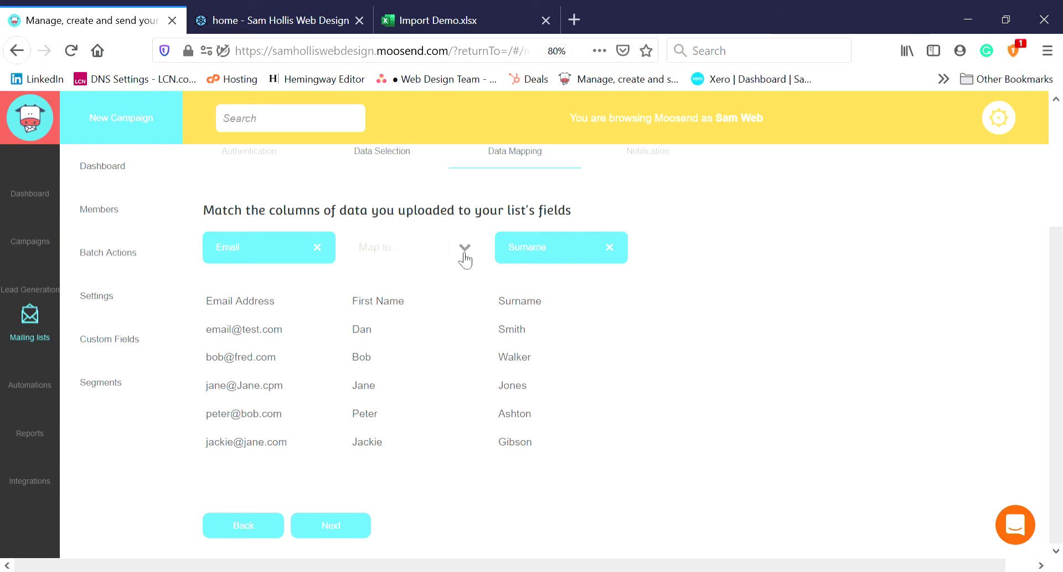
left_click(466, 256)
left_click(447, 315)
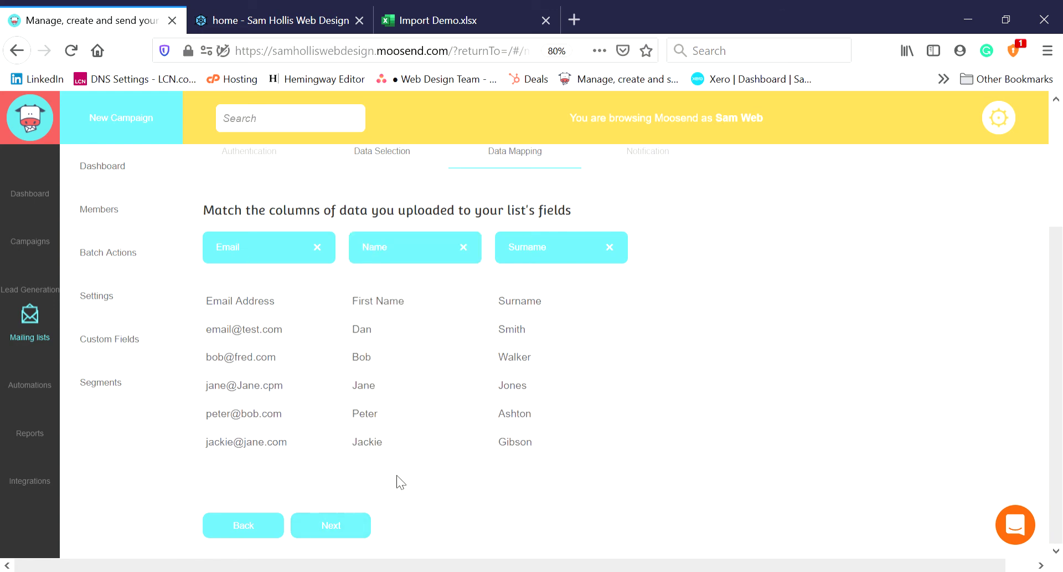
- Choose to be notified at the account's own email address when the import completes, and run the Excel import
left_click(319, 522)
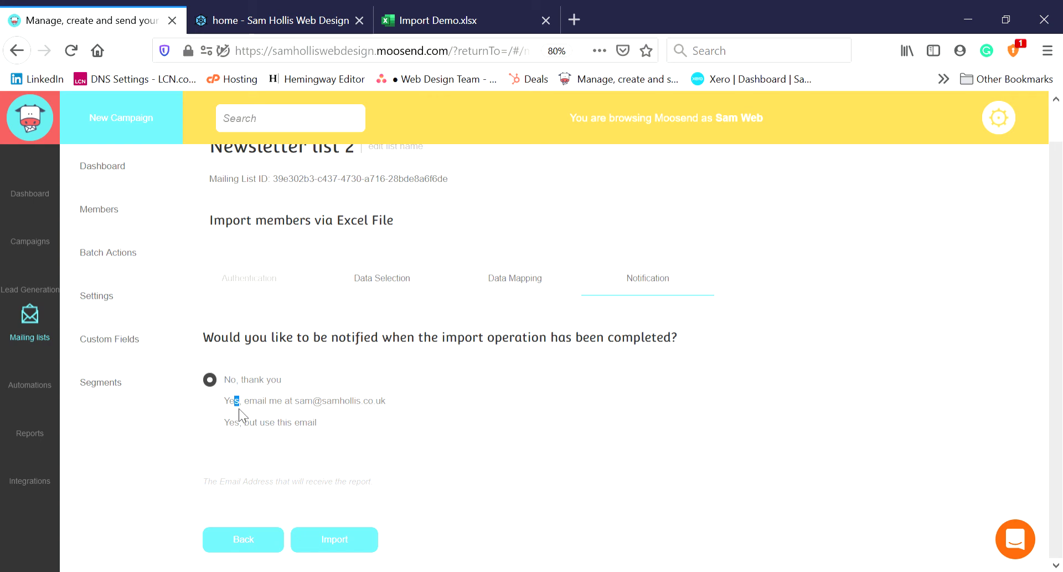
left_click_drag(239, 402, 227, 403)
left_click(210, 400)
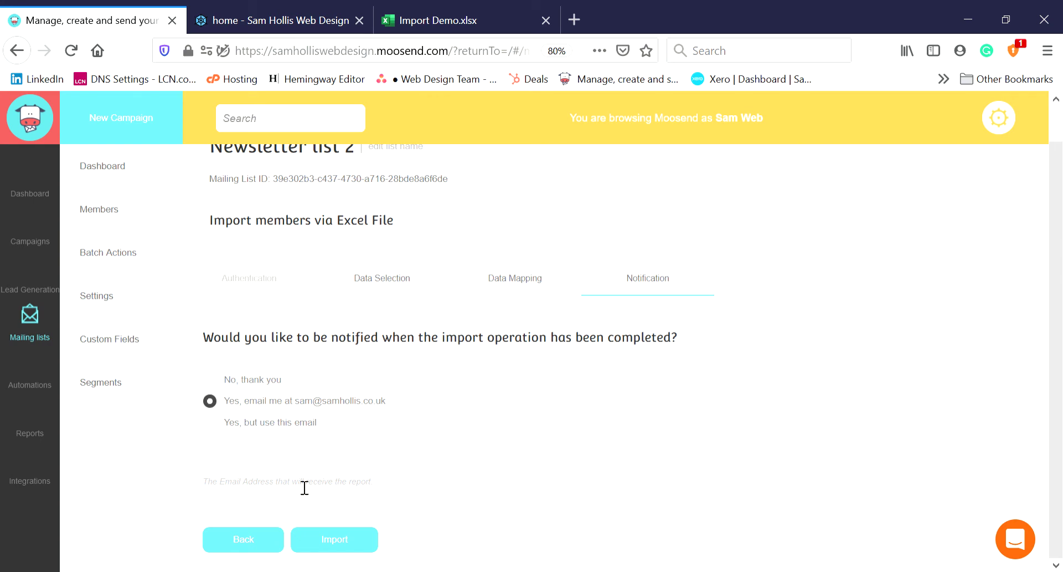
left_click(364, 547)
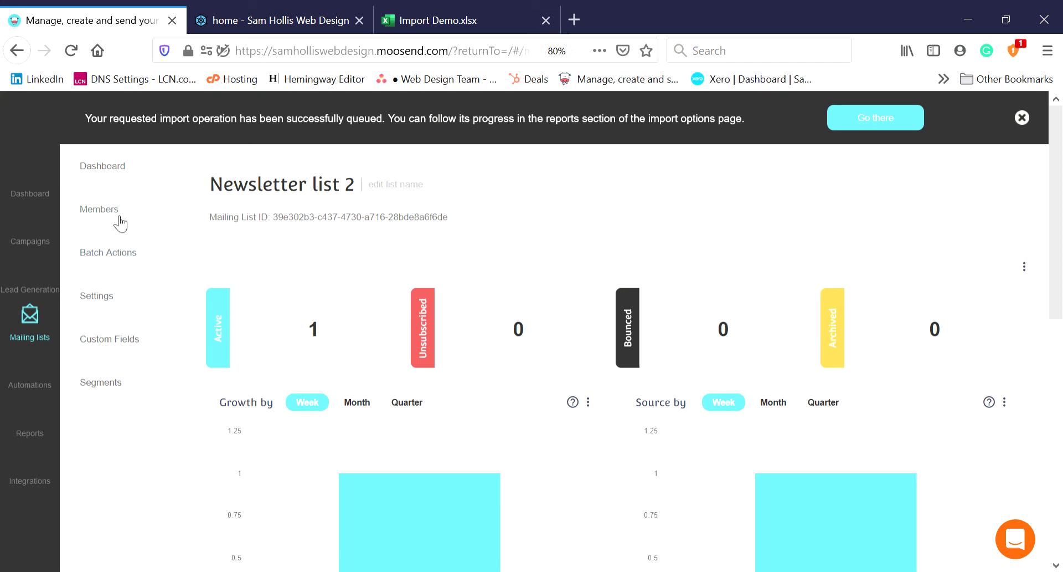
- Start another batch import of members into Newsletter list 2 using the Paste Text method
left_click(103, 253)
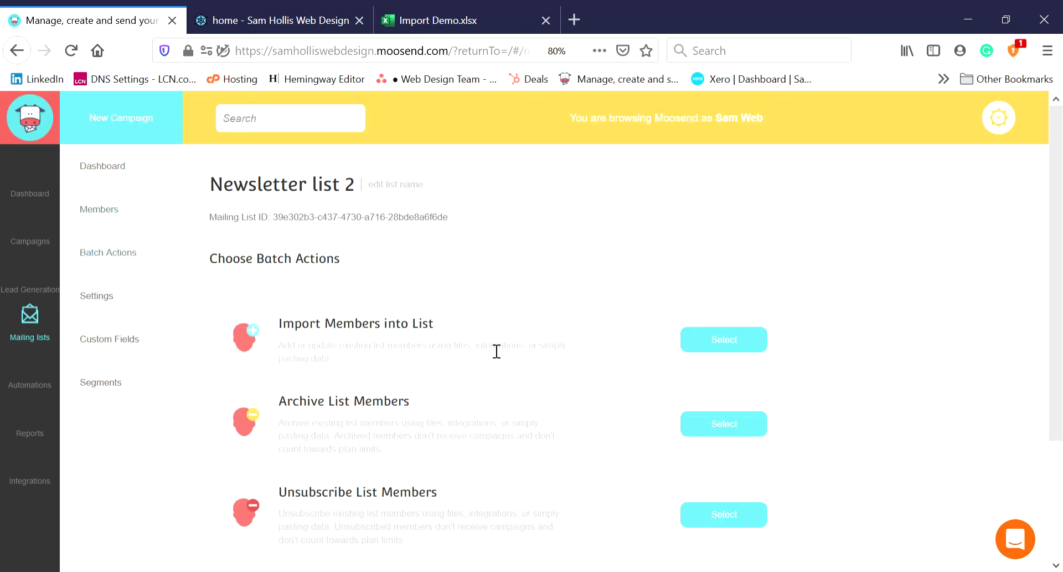
left_click(711, 343)
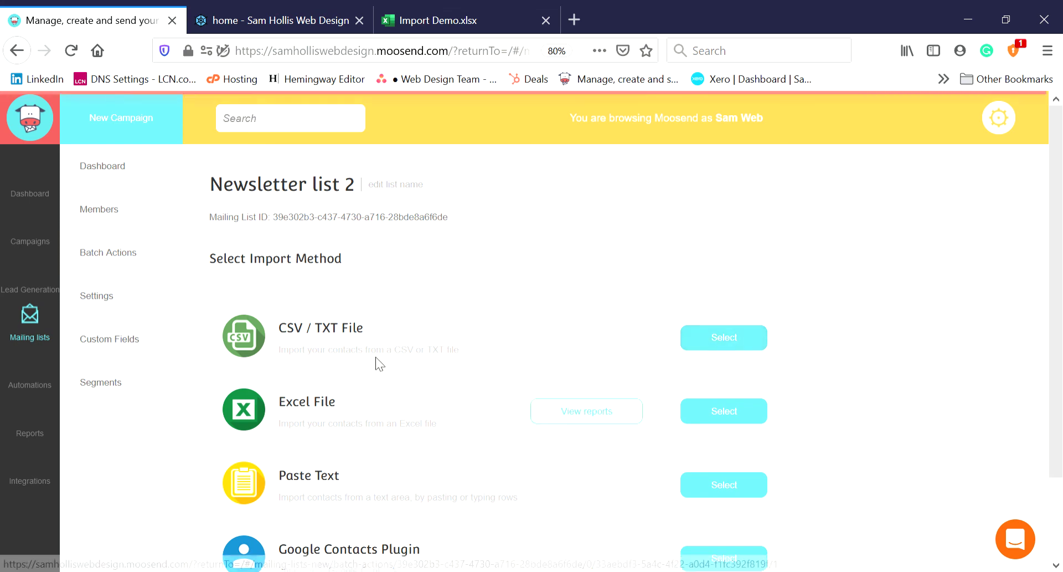
left_click(706, 490)
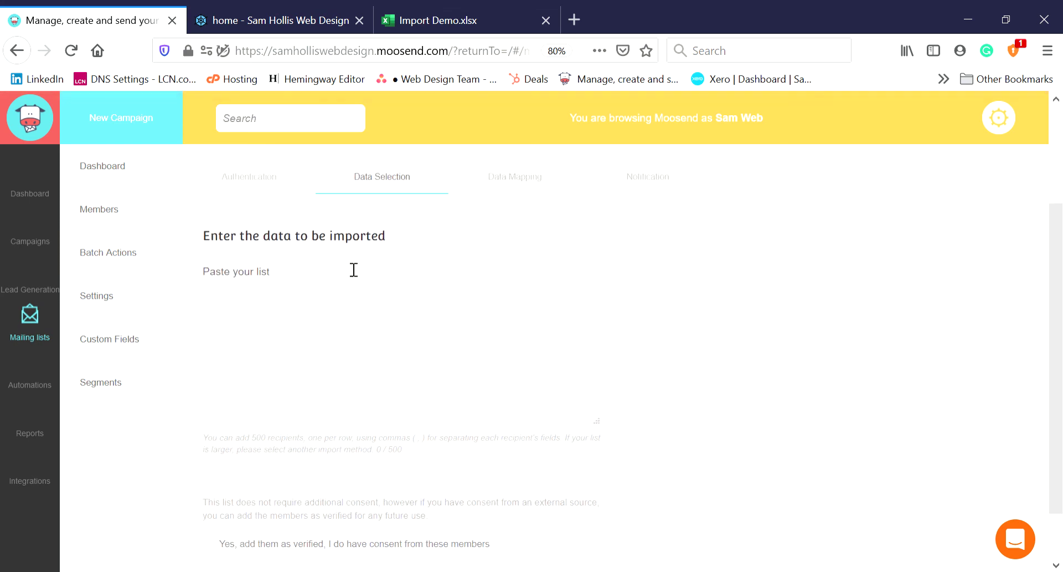
- Switch to the Import Demo.xlsx workbook and copy the contact rows A2:C6 without the headers
left_click(432, 16)
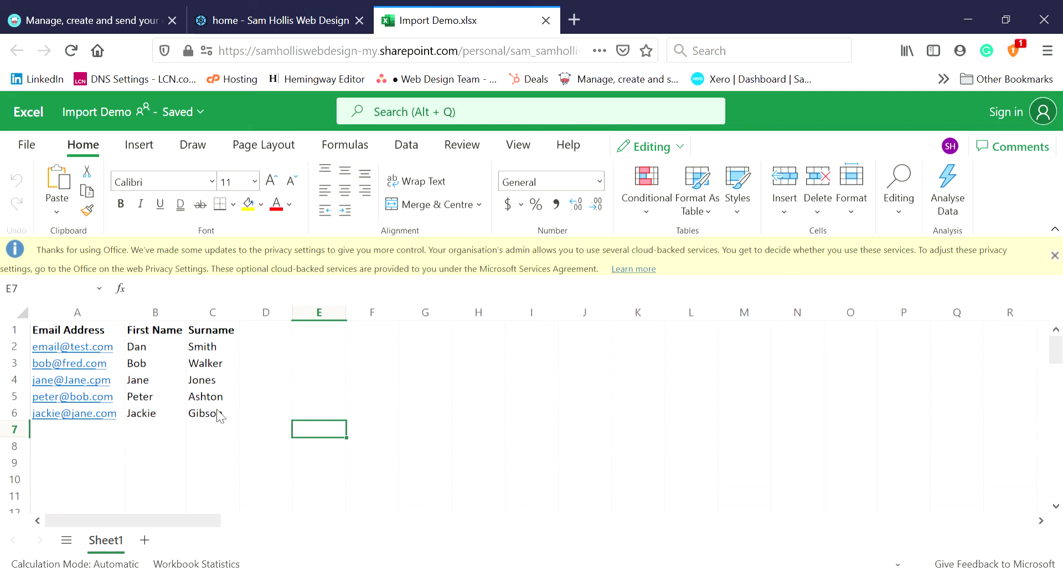
left_click_drag(219, 413, 91, 352)
key("ctrl+c")
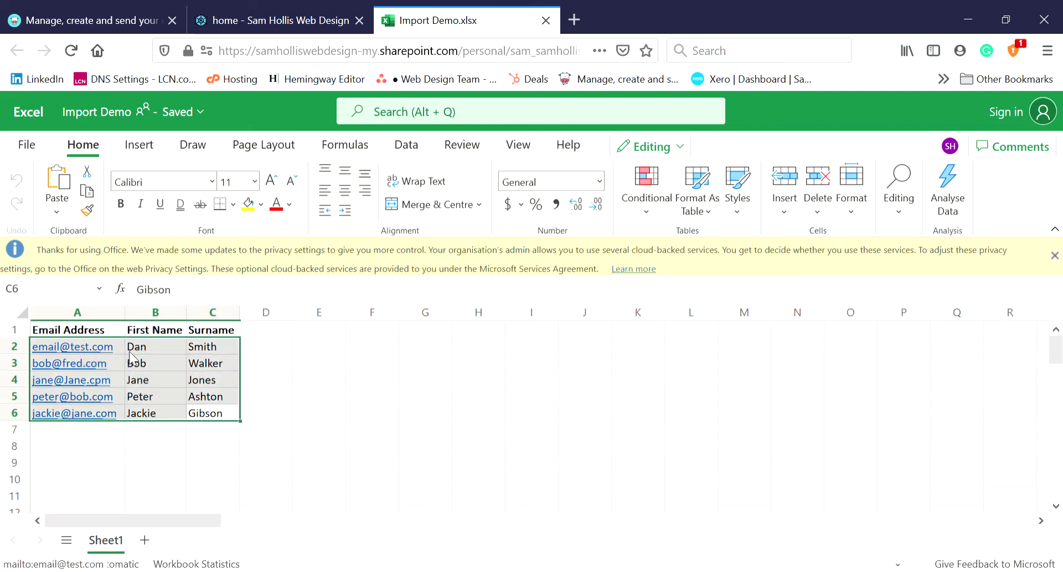
right_click(90, 359)
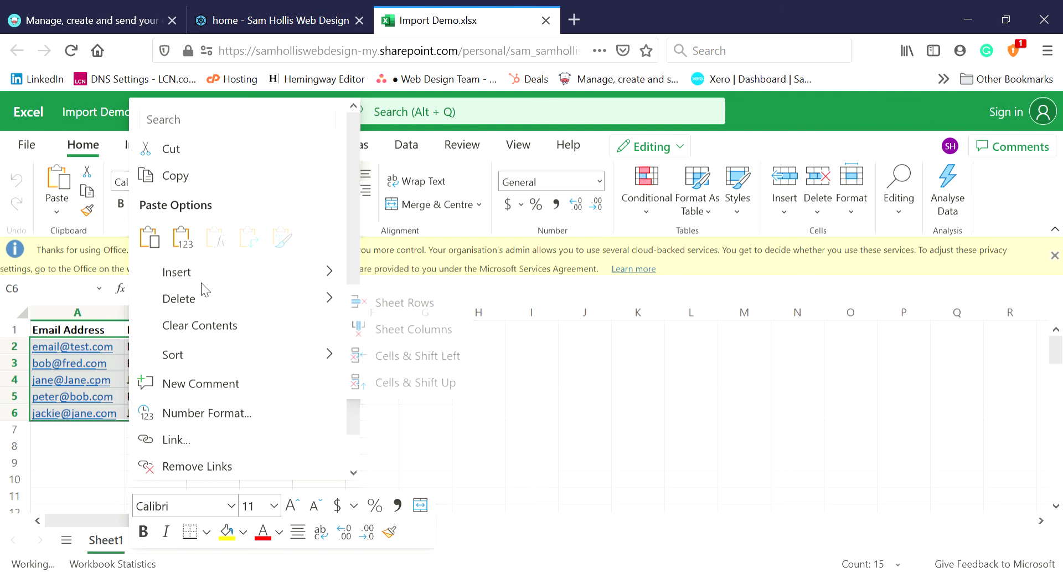
left_click(223, 177)
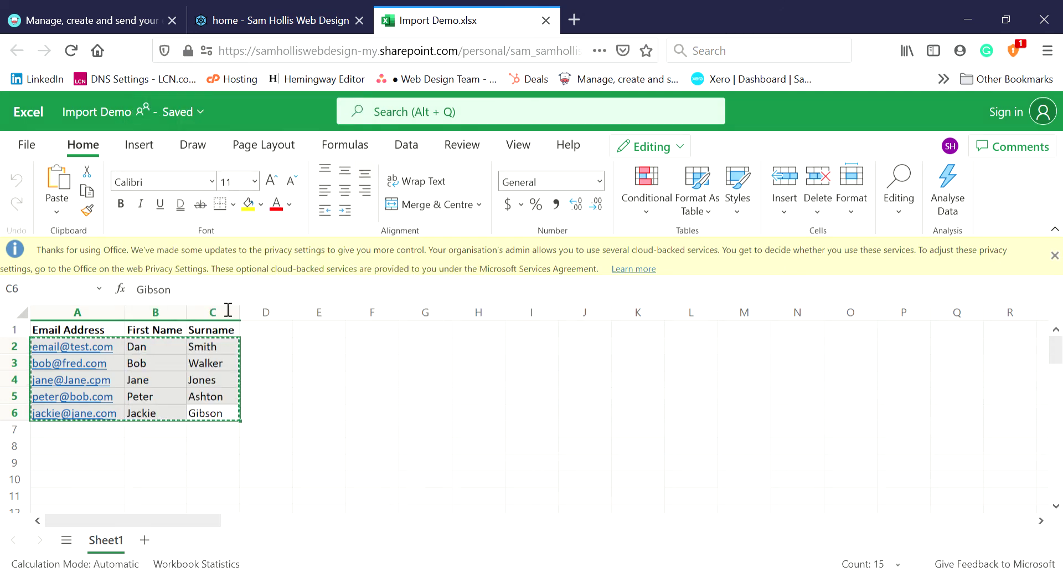
- Return to Moosend, paste the copied contacts as import data marked verified with consent, and continue to data mapping
left_click(161, 11)
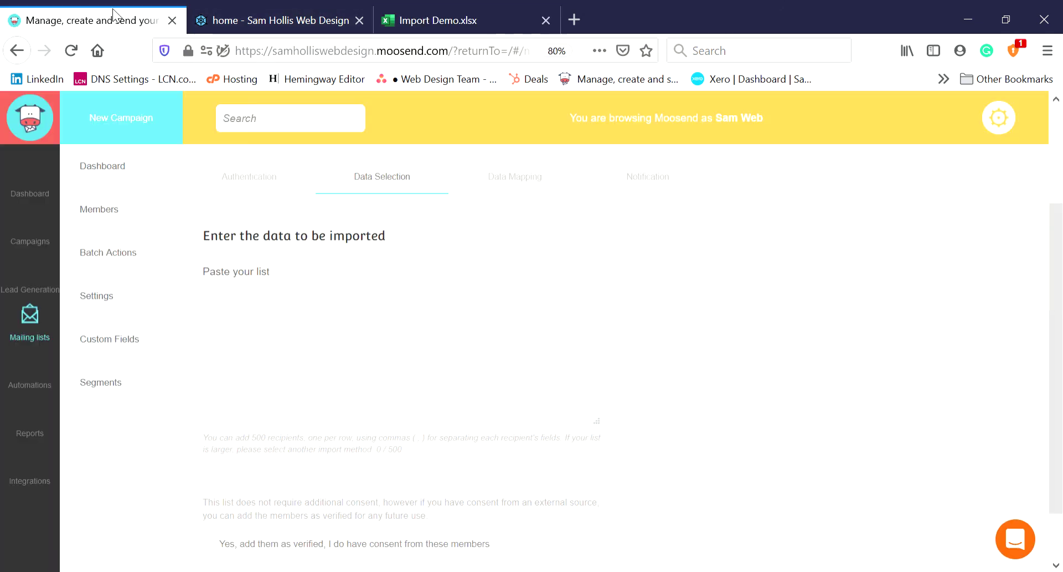
left_click(256, 330)
key("ctrl+v")
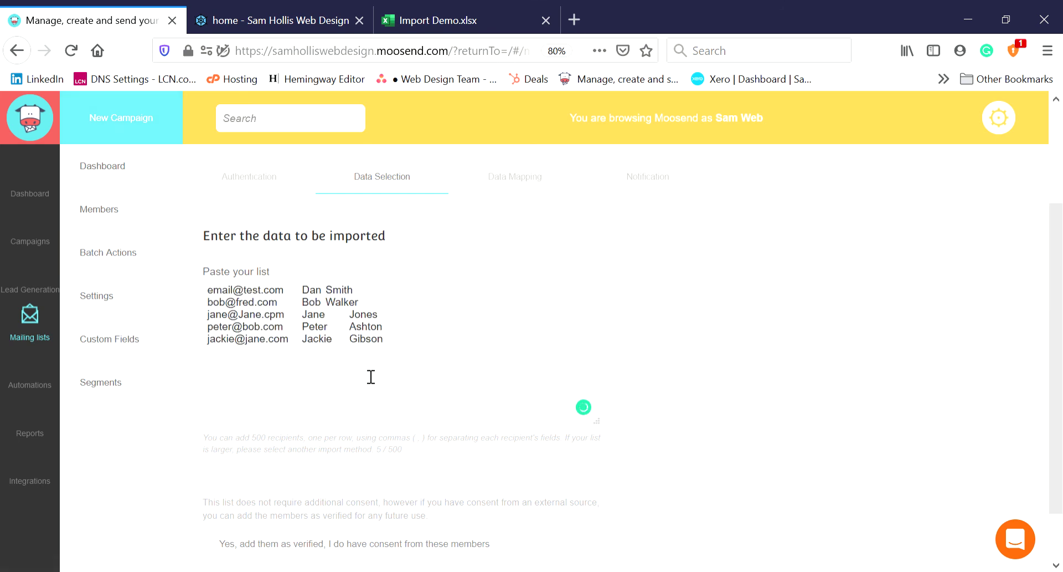
left_click(224, 543)
scroll(351, 429, "down", 2)
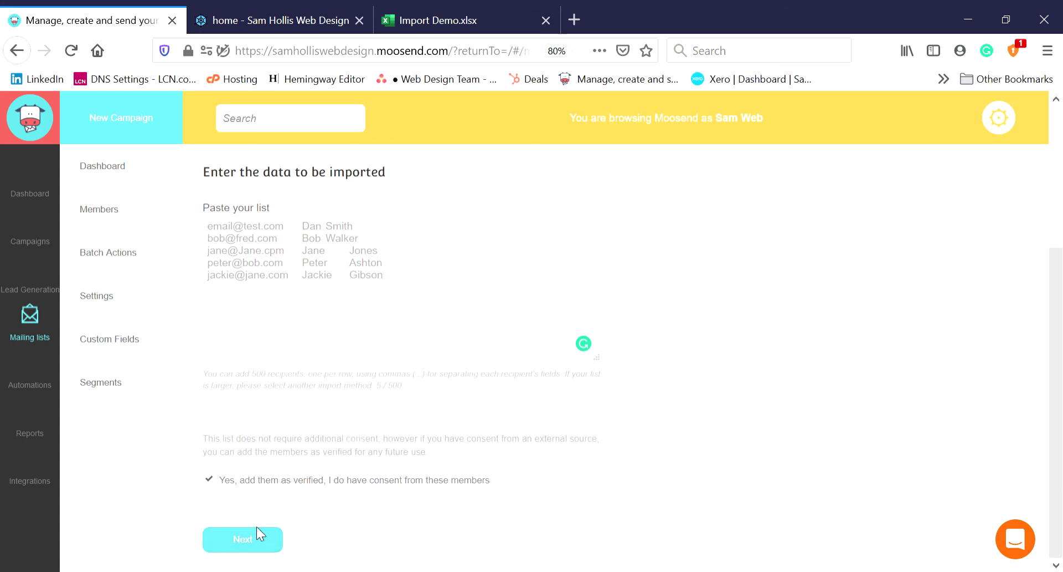
left_click(256, 542)
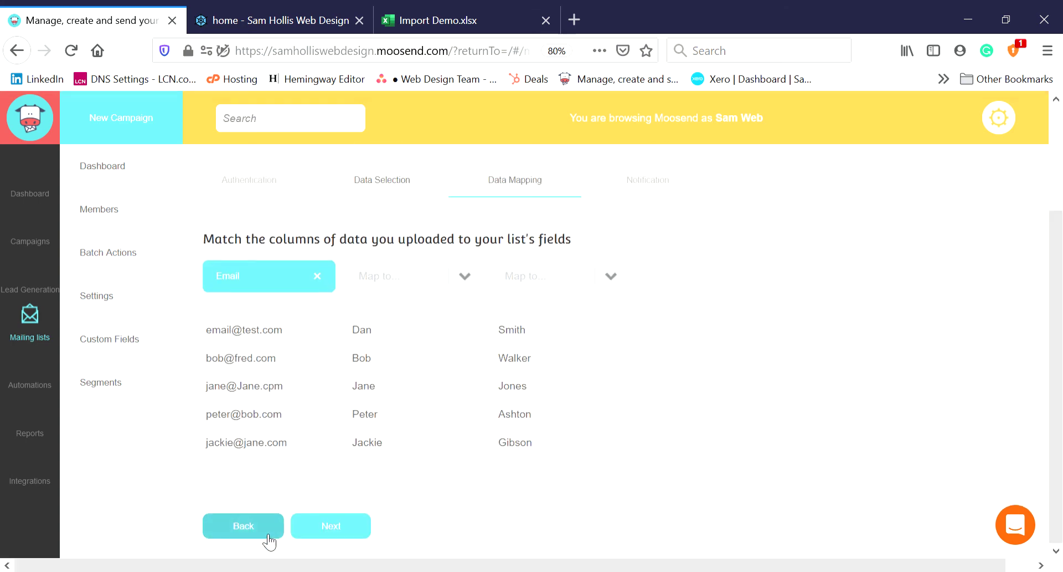
- Try to continue past data mapping with the first name and surname columns unmapped
left_click(328, 526)
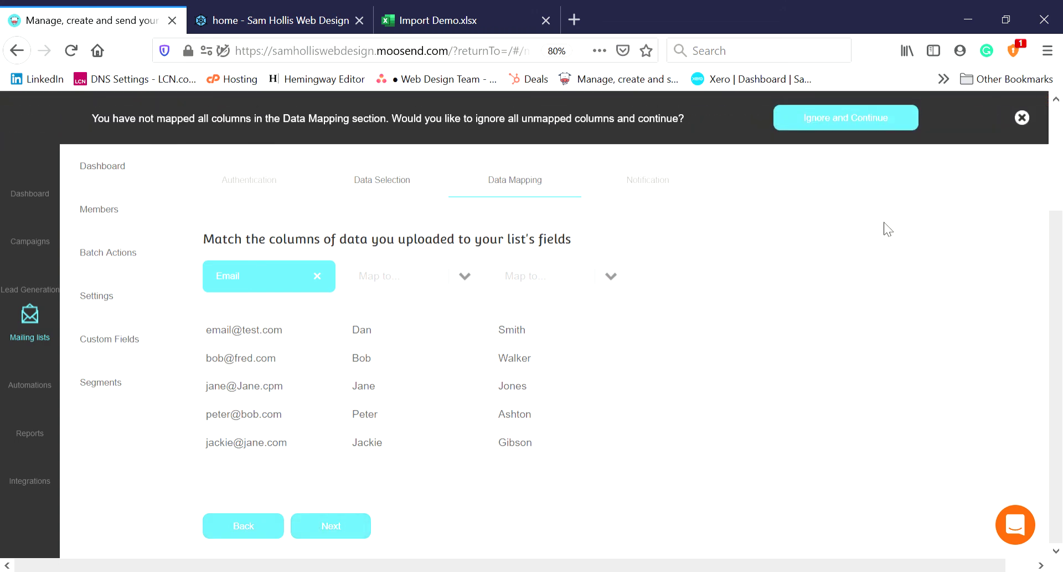
scroll(489, 387, "up", 3)
scroll(513, 375, "down", 2)
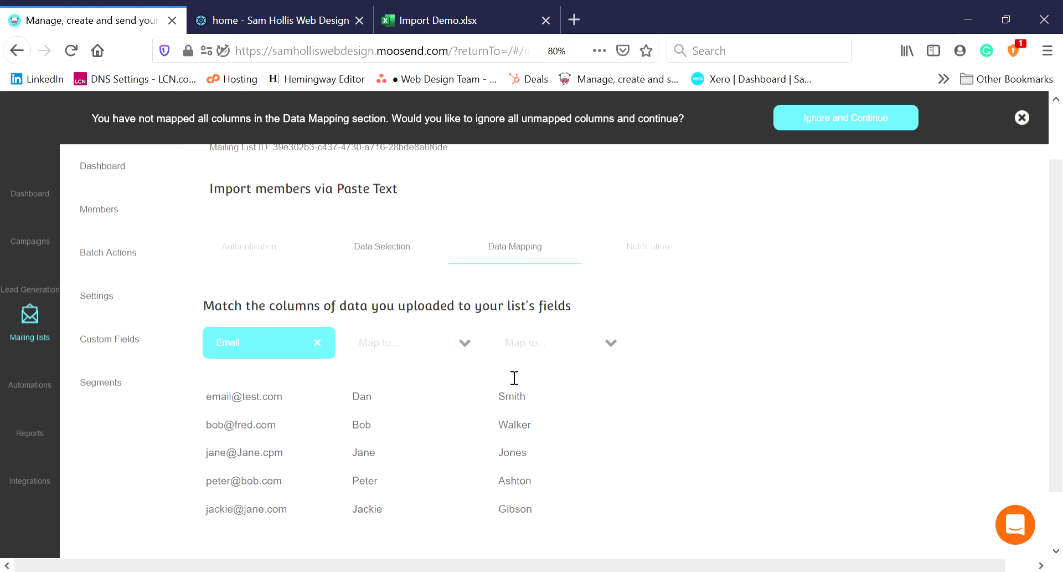
scroll(506, 376, "down", 1)
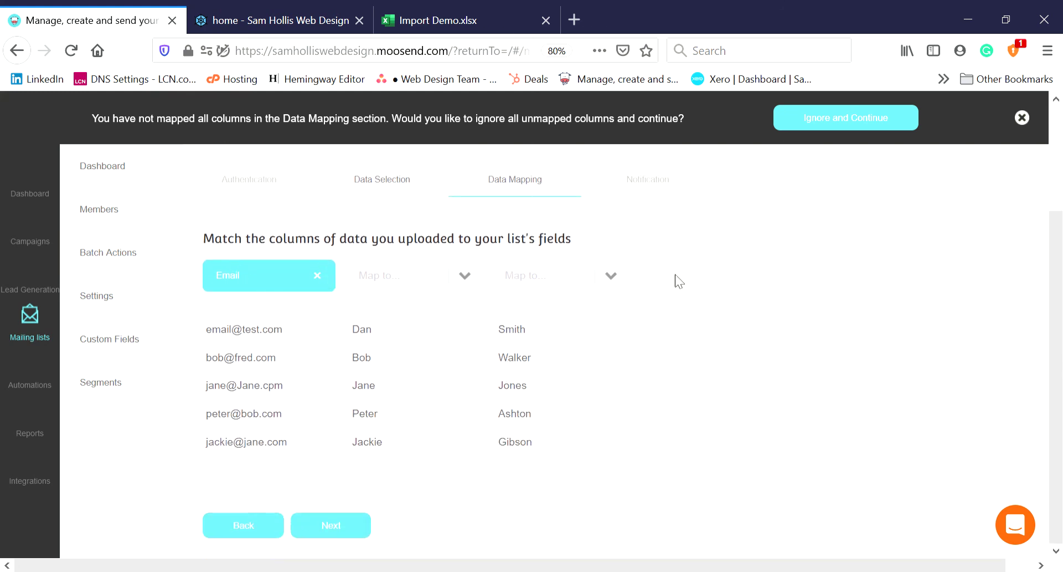
- Map the pasted first-name column to the Name field and the last-name column to the Surname field
left_click(463, 275)
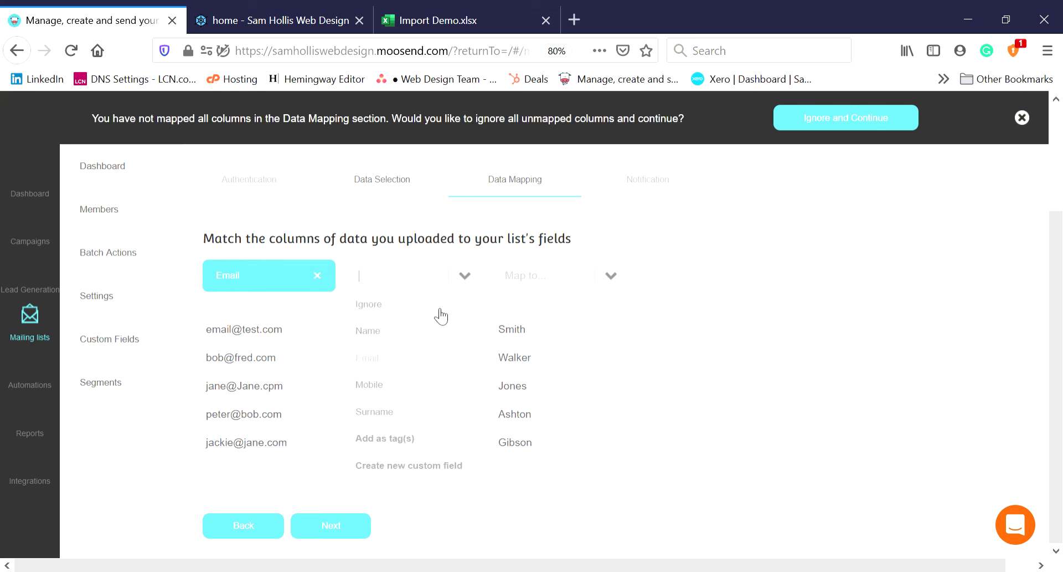
left_click(420, 338)
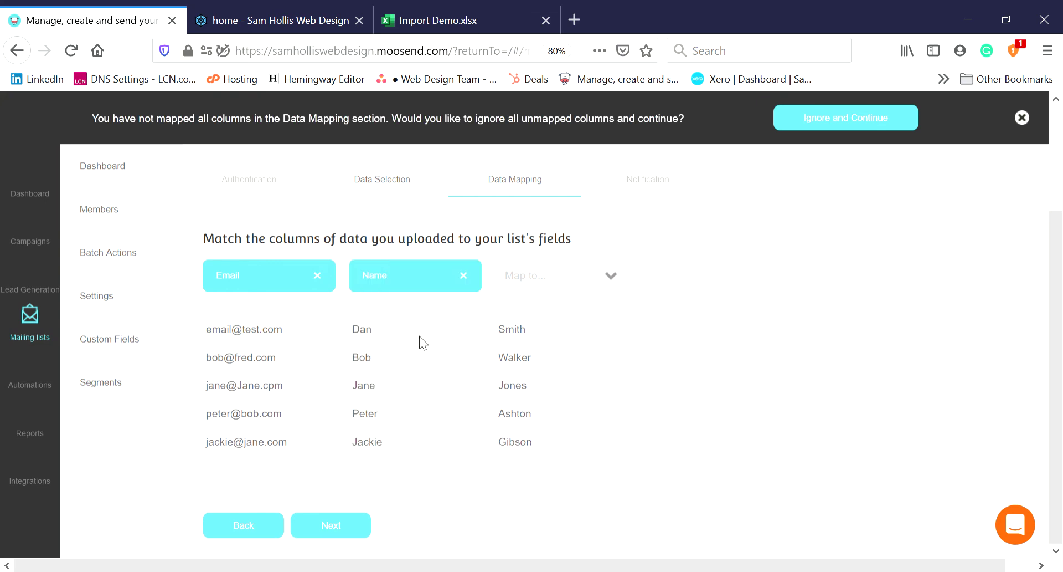
left_click(612, 278)
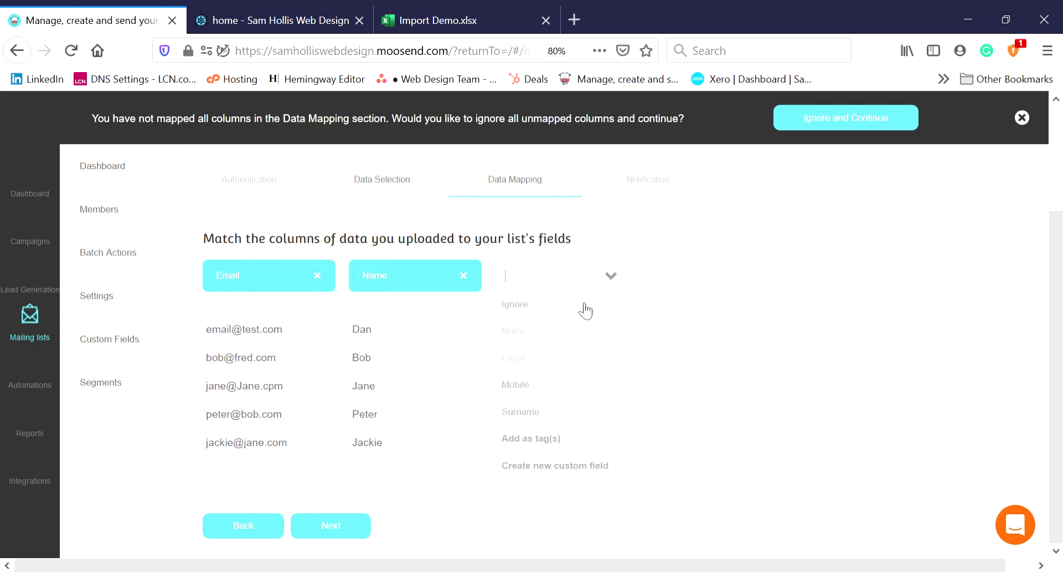
left_click(542, 411)
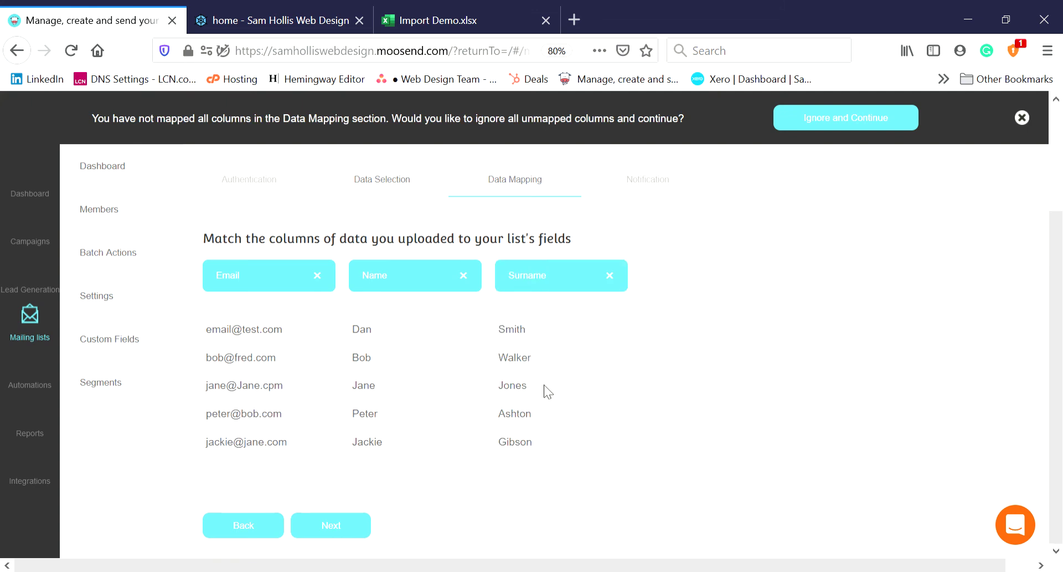
- Continue past data mapping, choose no completion notification, and run the paste-text import into Newsletter list 2
left_click(321, 526)
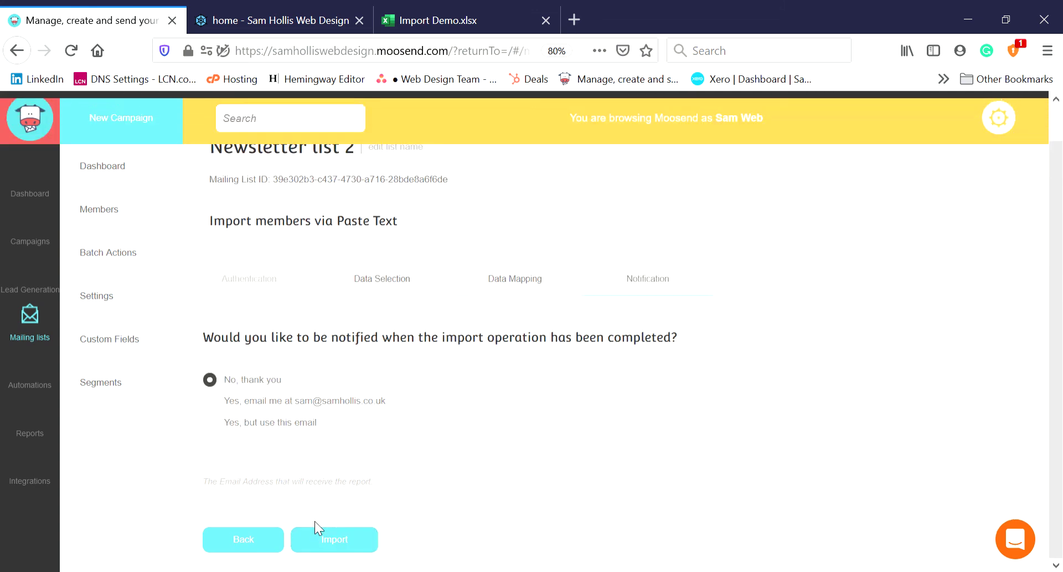
left_click(281, 401)
left_click(275, 382)
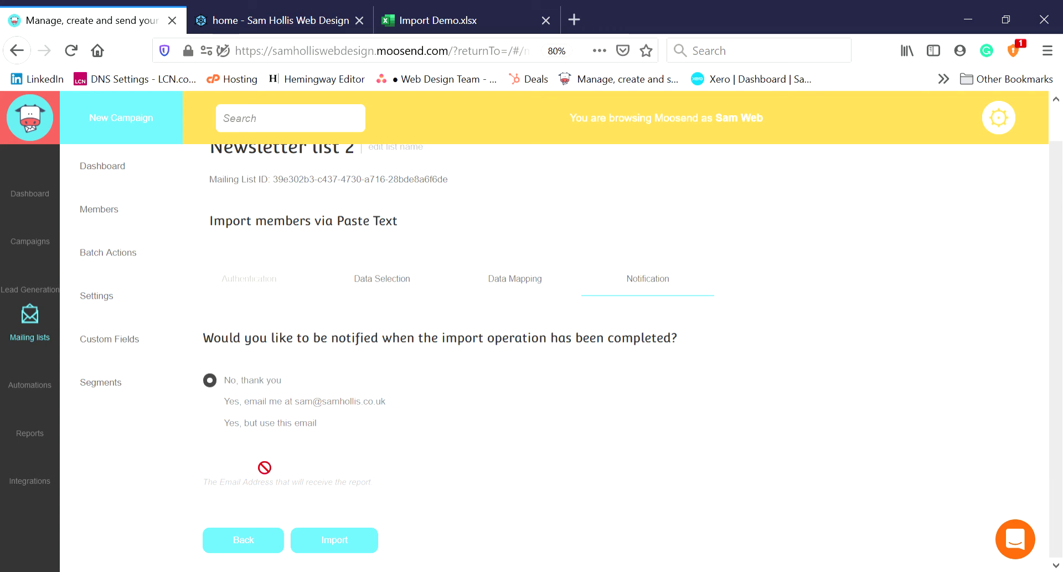
left_click(334, 540)
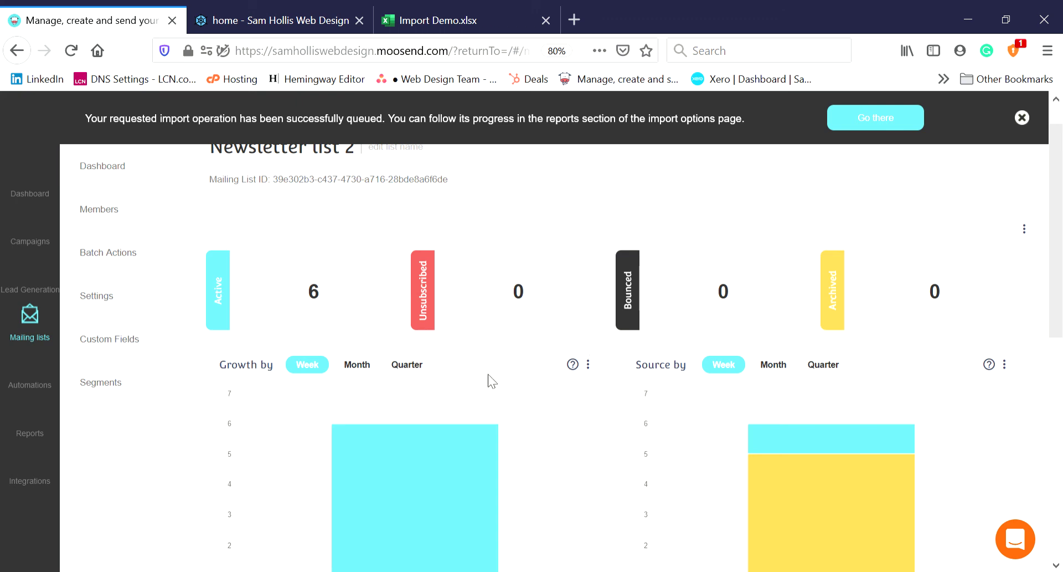
- Open the members of Newsletter list 2 and review the imported contacts
left_click(142, 213)
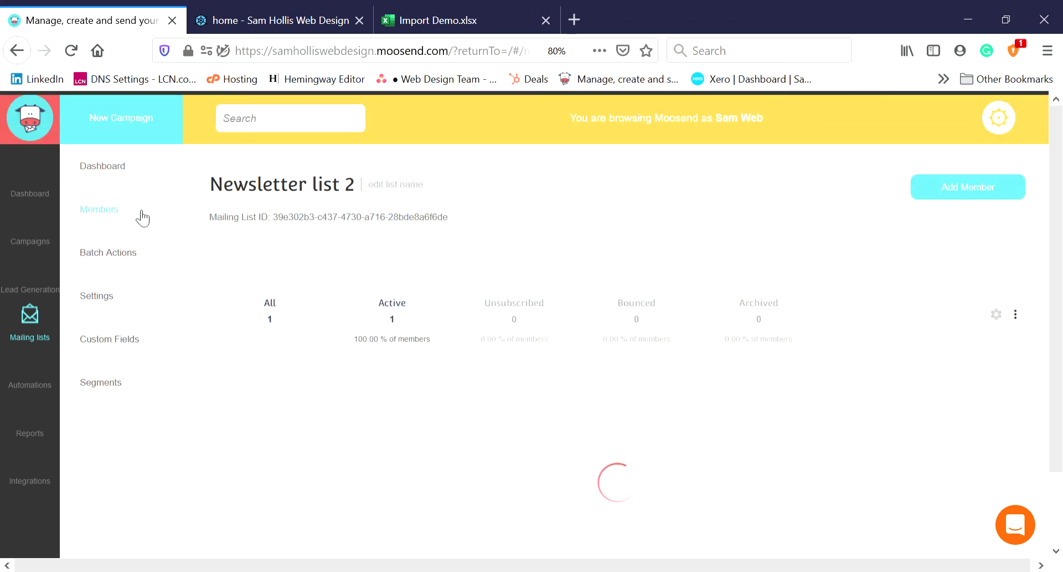
scroll(436, 368, "down", 2)
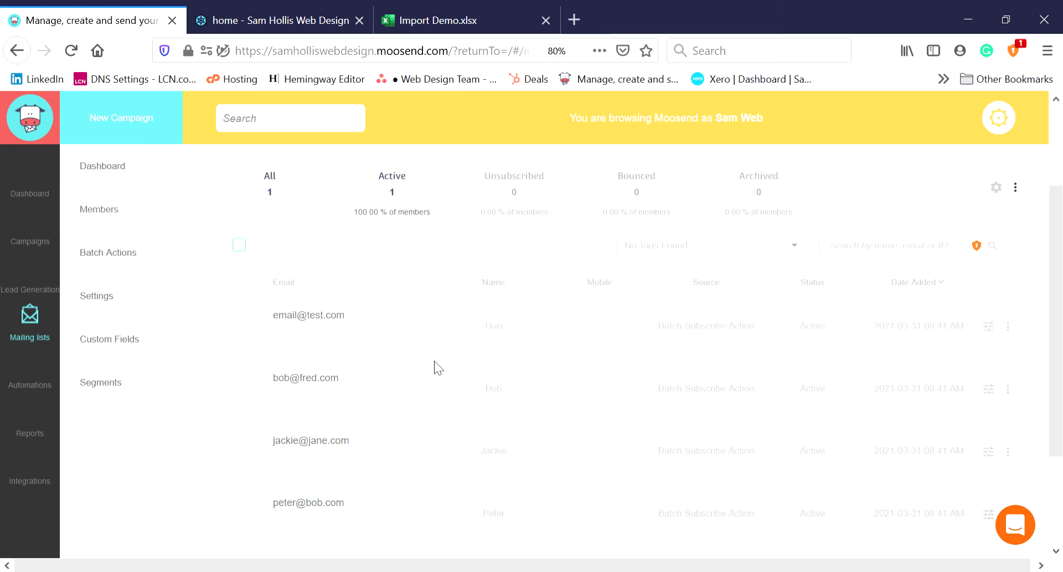
scroll(437, 357, "down", 2)
scroll(440, 358, "up", 2)
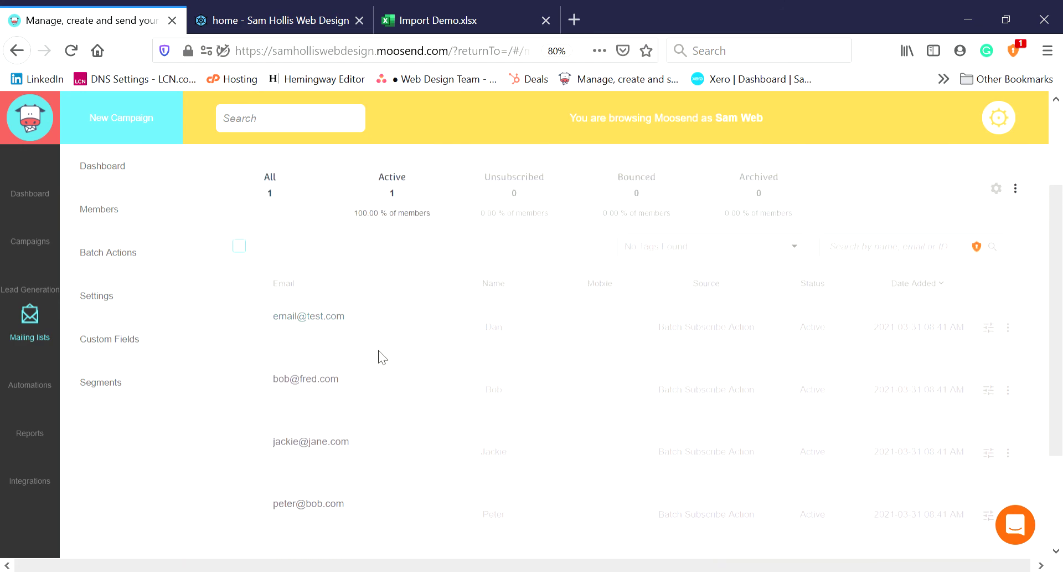
scroll(382, 357, "down", 2)
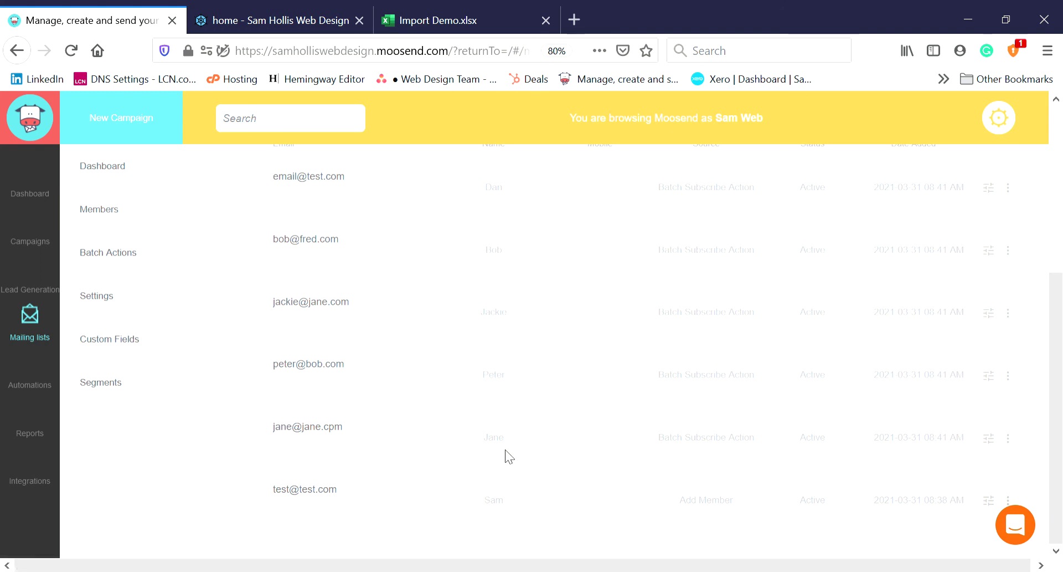
scroll(509, 457, "up", 2)
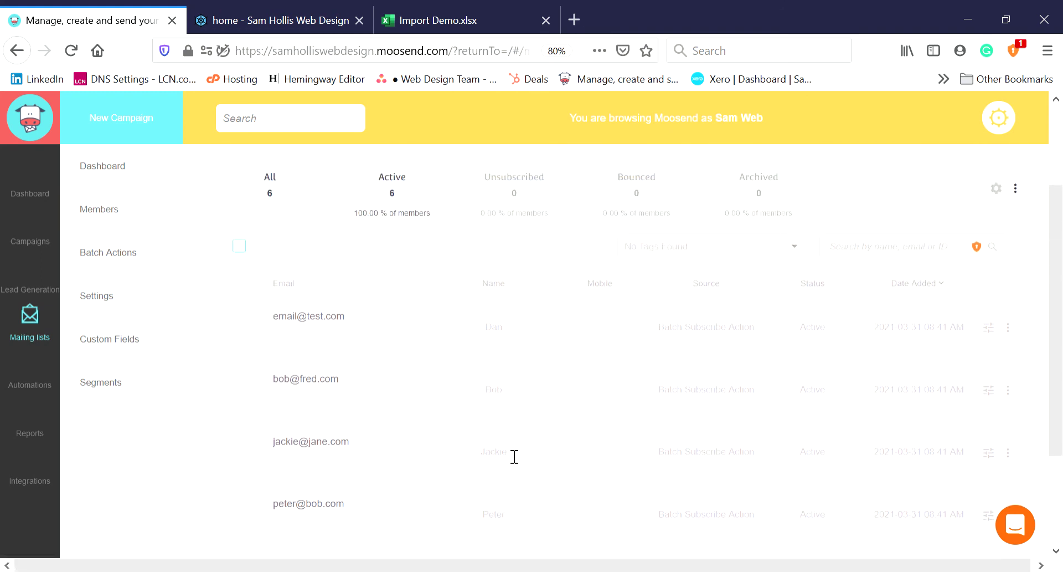